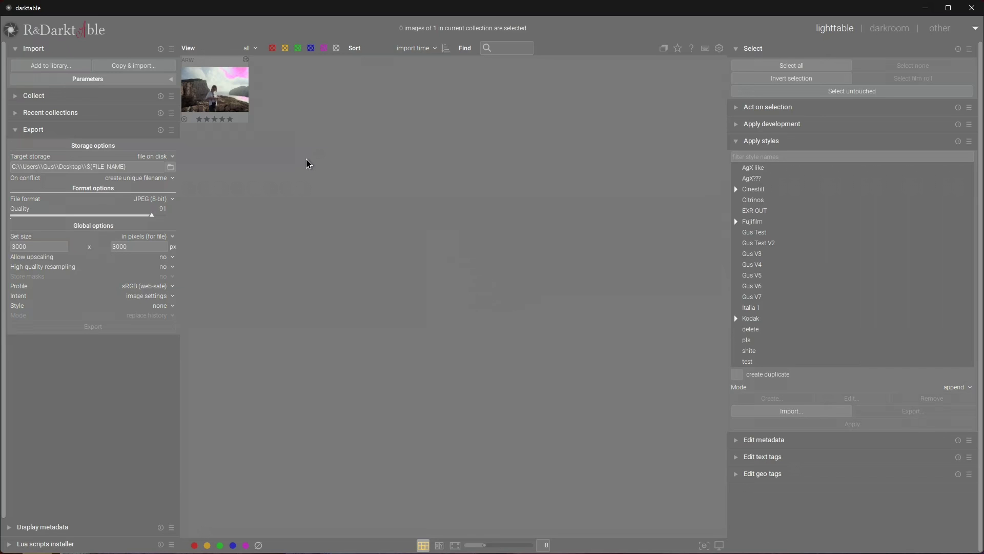
Select the cliff portrait, open it in the darkroom, and turn on gamut checking for clipped highlights.
key("ctrl+a")
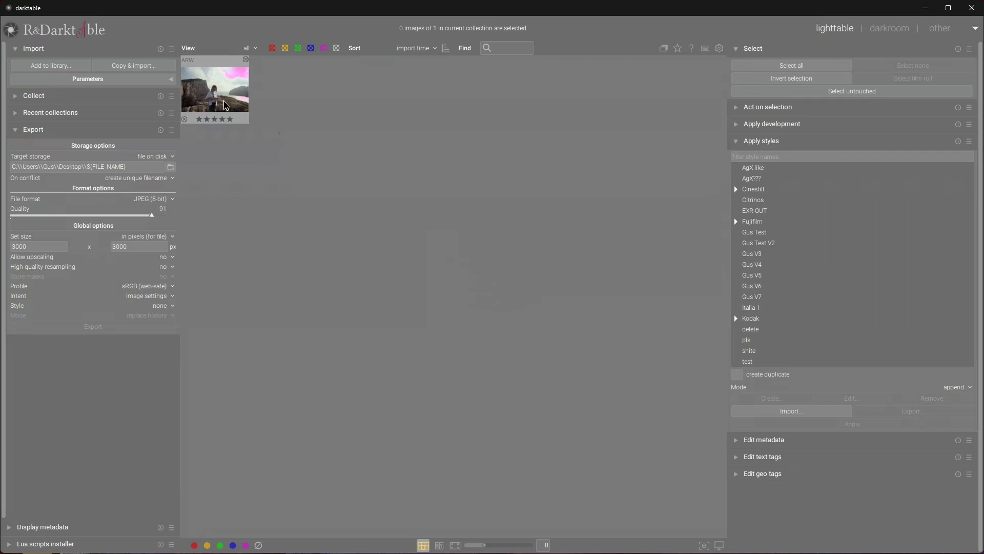
left_click(887, 30)
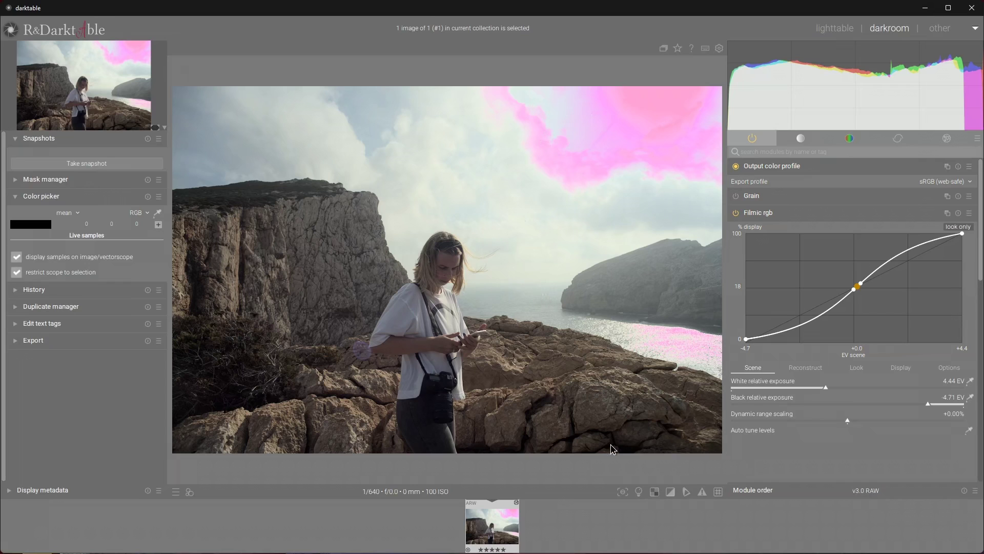
left_click(655, 492)
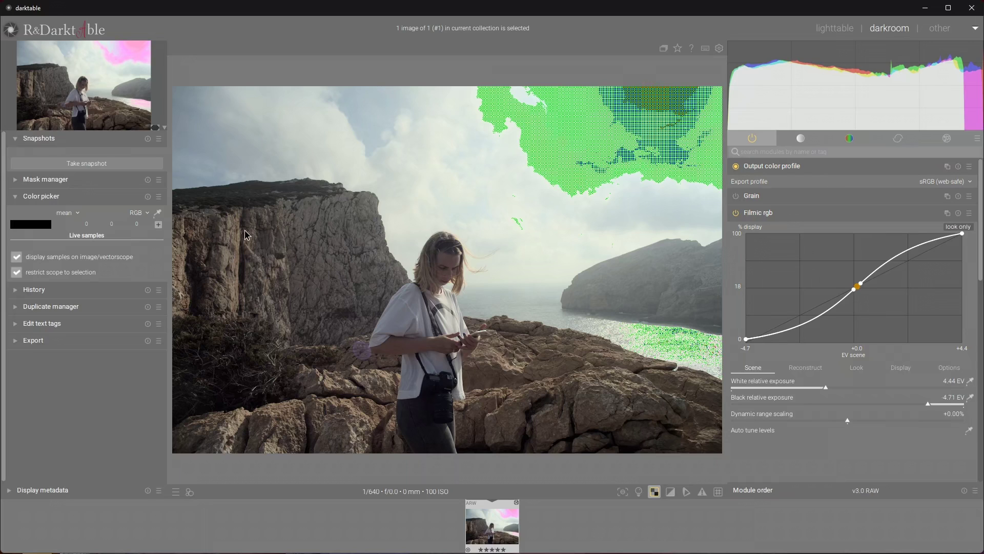
Collapse the filmic rgb module while the sky and sea highlights stay flagged.
left_click(764, 212)
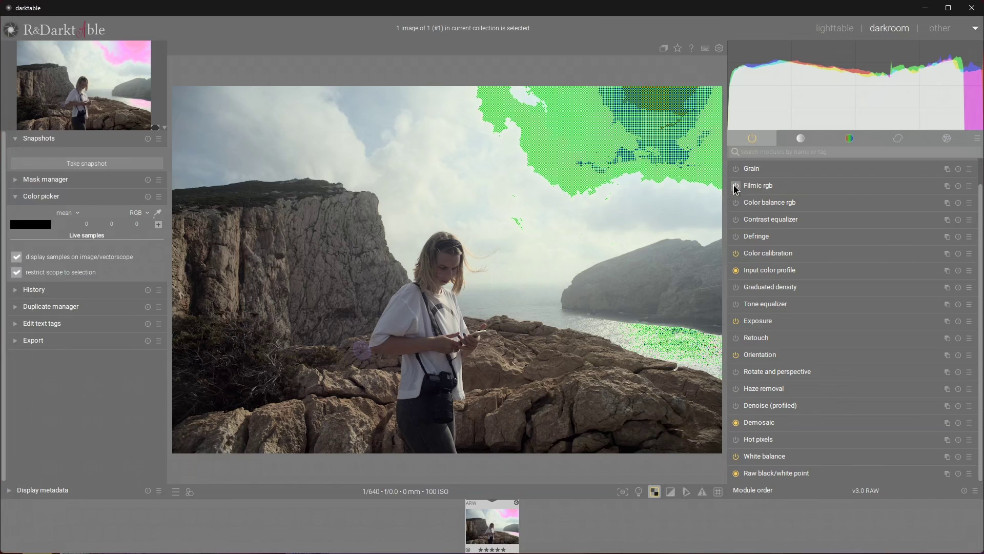
Switch off colour calibration, exposure and white balance, and check the demosaicing method list.
left_click(735, 254)
left_click(736, 321)
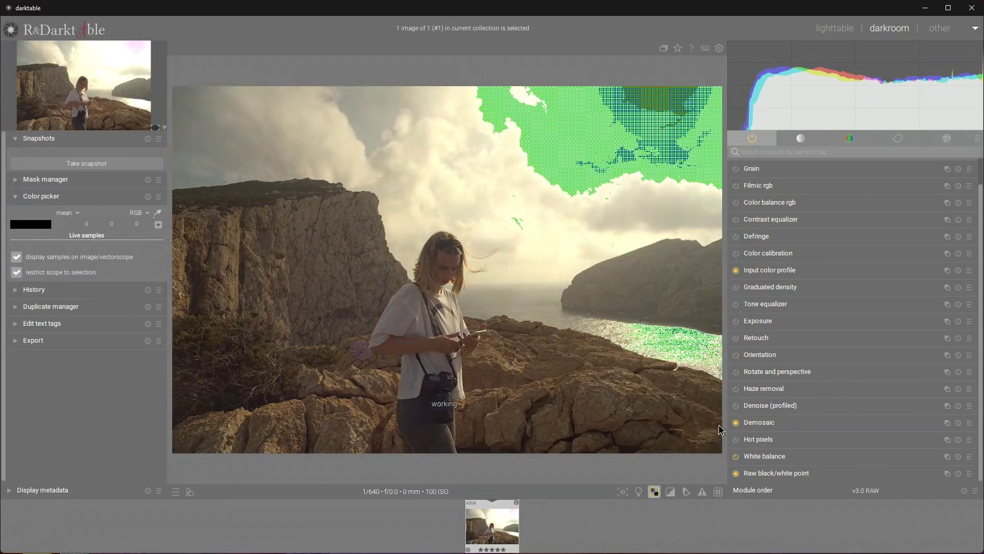
left_click(736, 457)
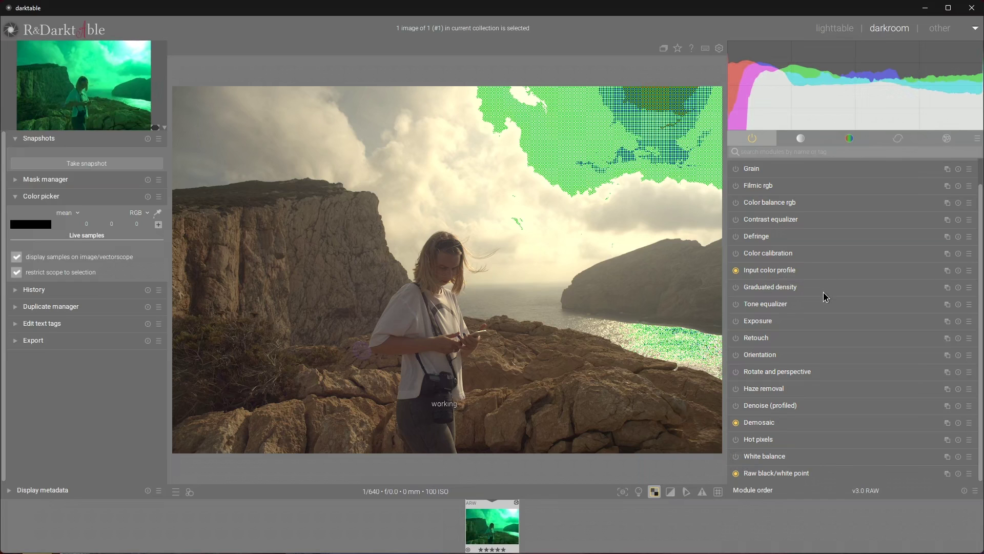
left_click(871, 421)
left_click(954, 426)
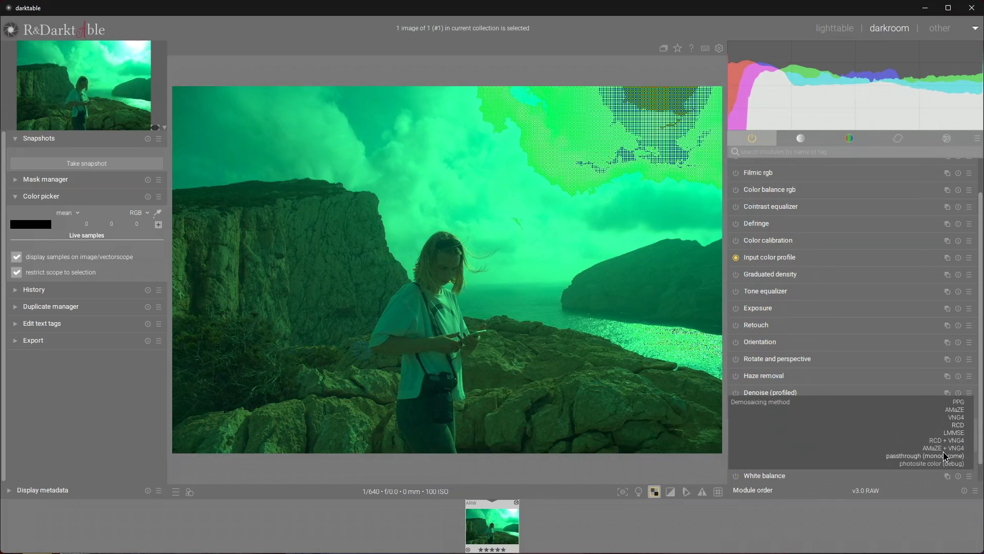
key("Escape")
Apply the 'passthrough' preset to the Raw black/white point module.
scroll(894, 427, "down", 2)
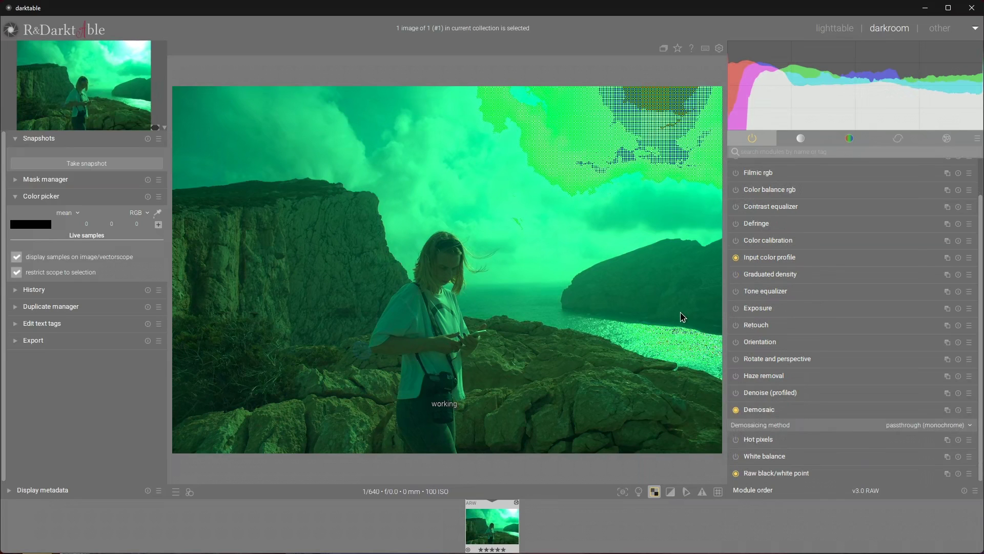
left_click(793, 472)
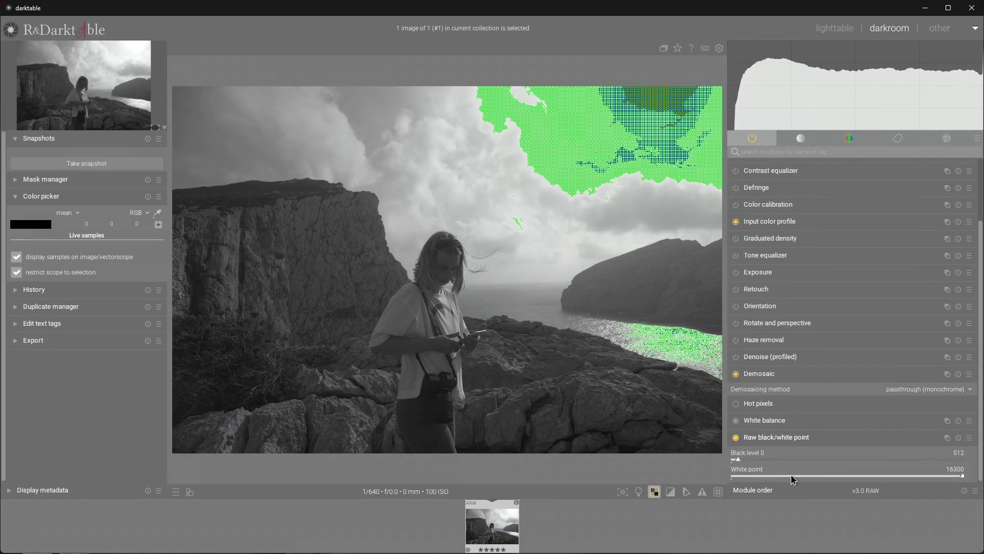
left_click(970, 437)
left_click(935, 449)
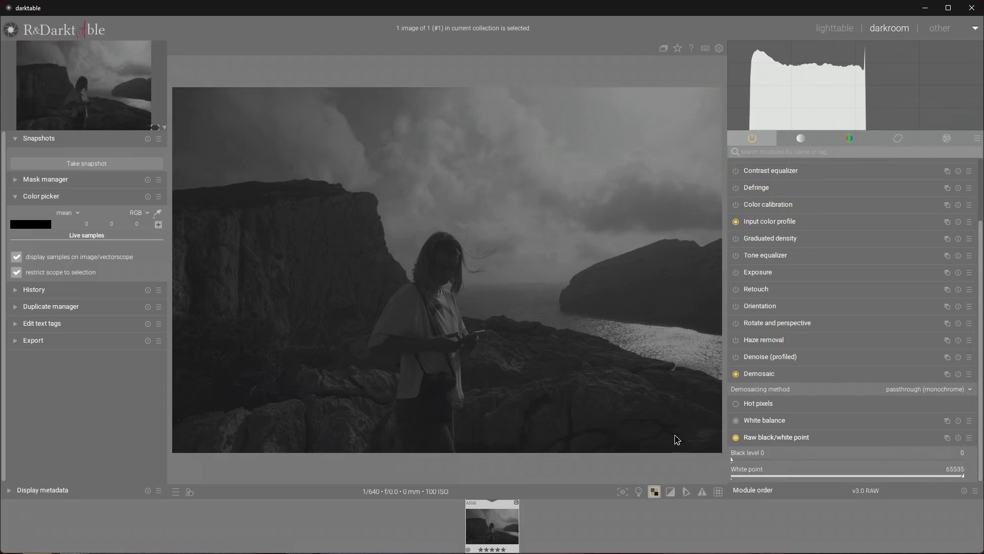
left_click(793, 431)
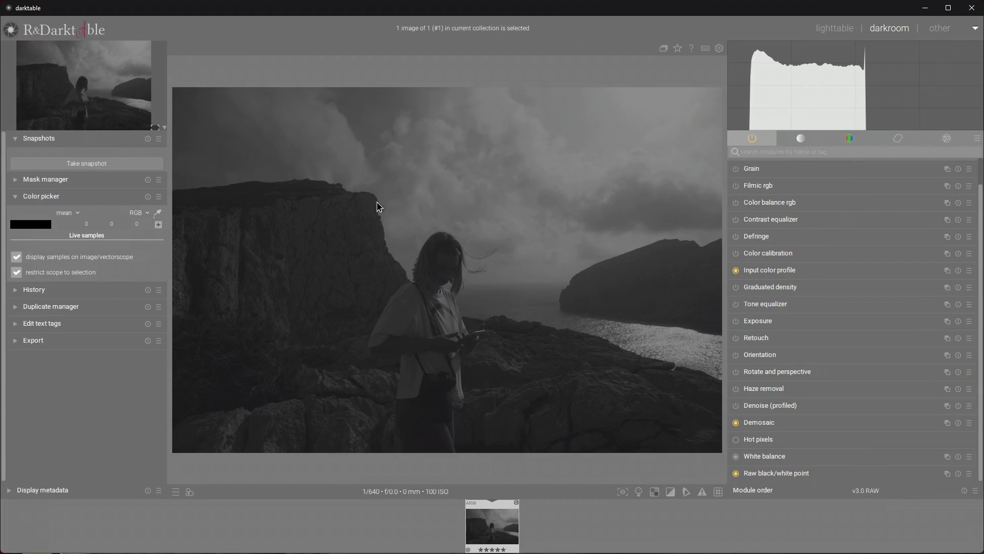
Zoom to pixel level on the raw image, pan around, and show black level 0 / white point 65535.
scroll(384, 196, "up", 10)
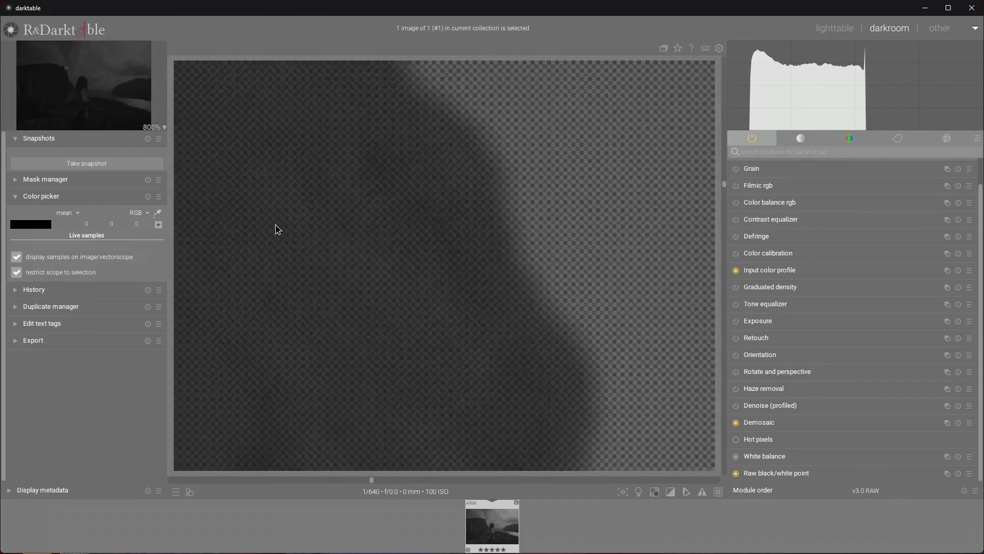
left_click_drag(478, 213, 272, 340)
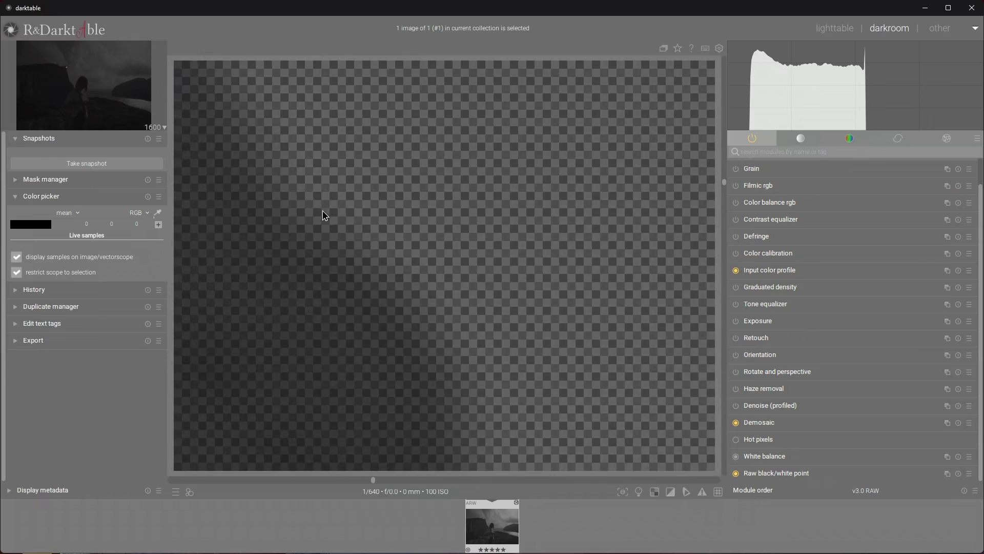
left_click(841, 472)
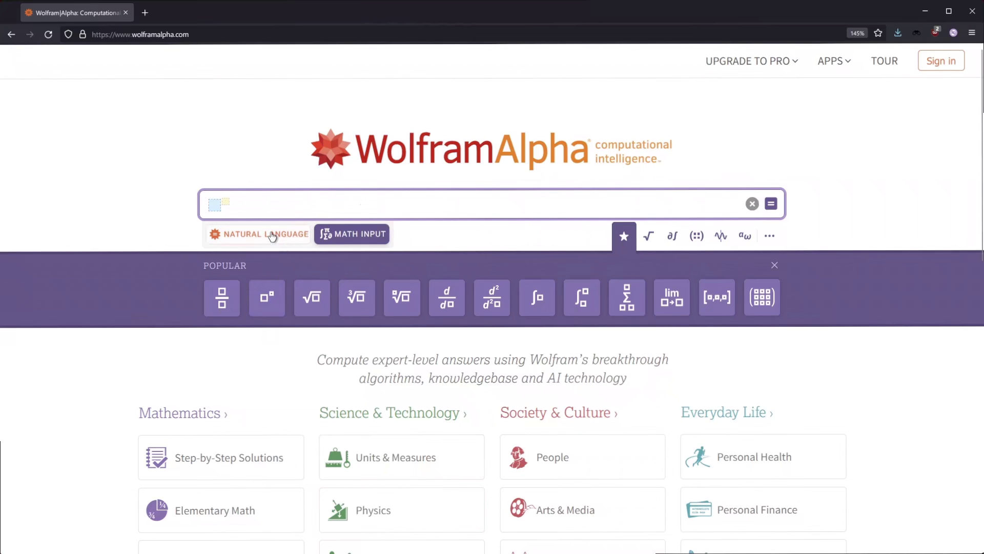
Compute 2^14 = 16384 in Wolfram Alpha, then lower darktable's raw white point to 15844.
type("2")
key("Tab")
type("14")
key("Return")
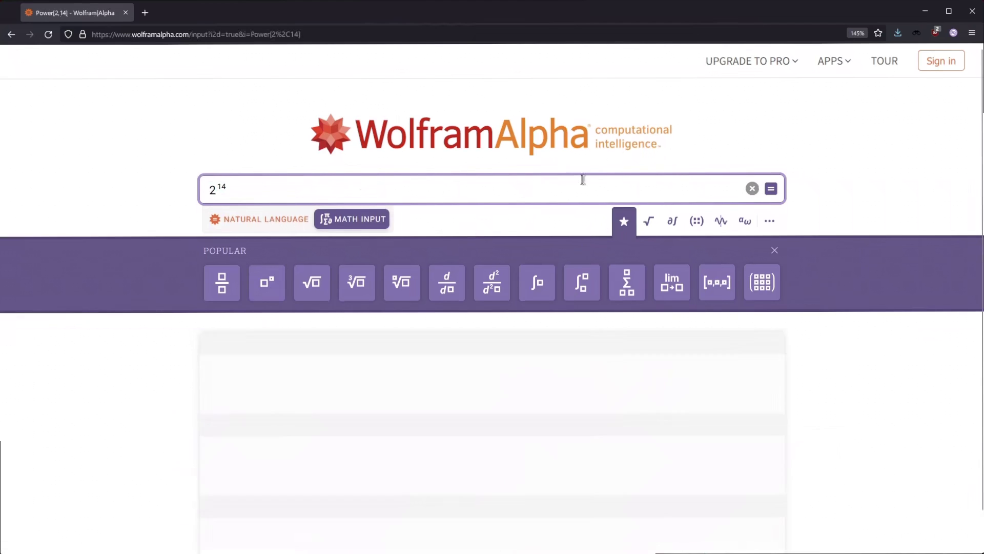
scroll(590, 246, "down", 3)
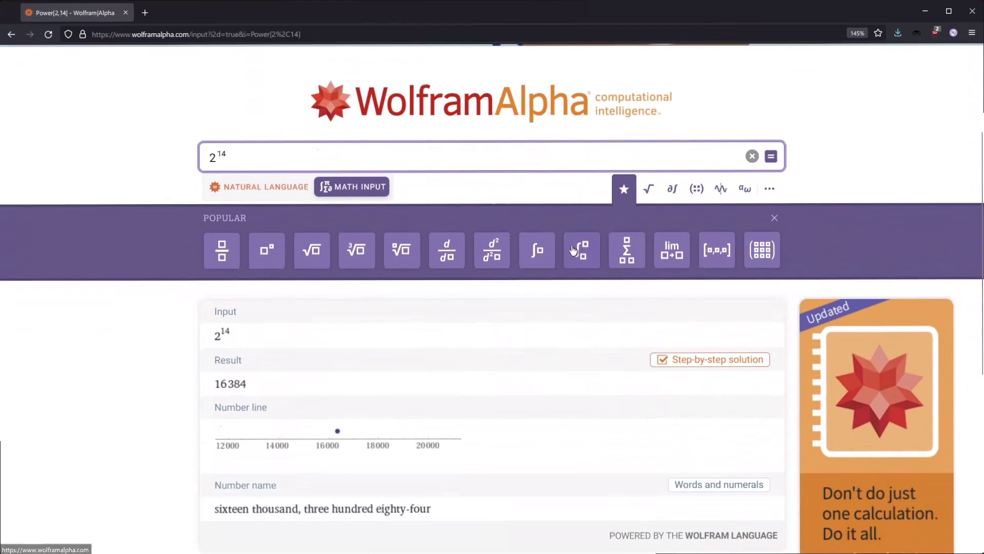
left_click_drag(205, 388, 250, 383)
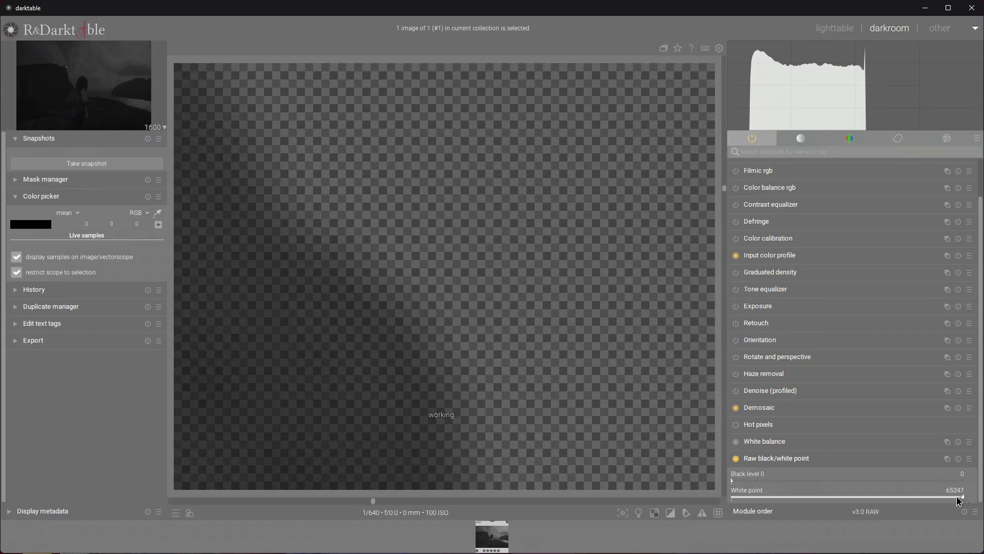
left_click_drag(962, 502, 789, 497)
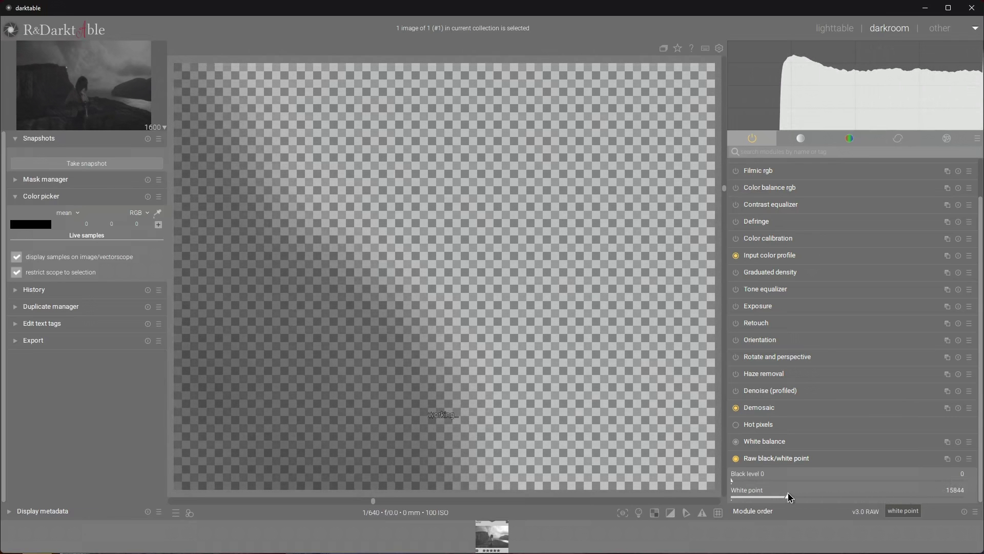
Reset raw black/white point to defaults (black 512, white 16300) and bring up the demosaic method list.
left_click(959, 459)
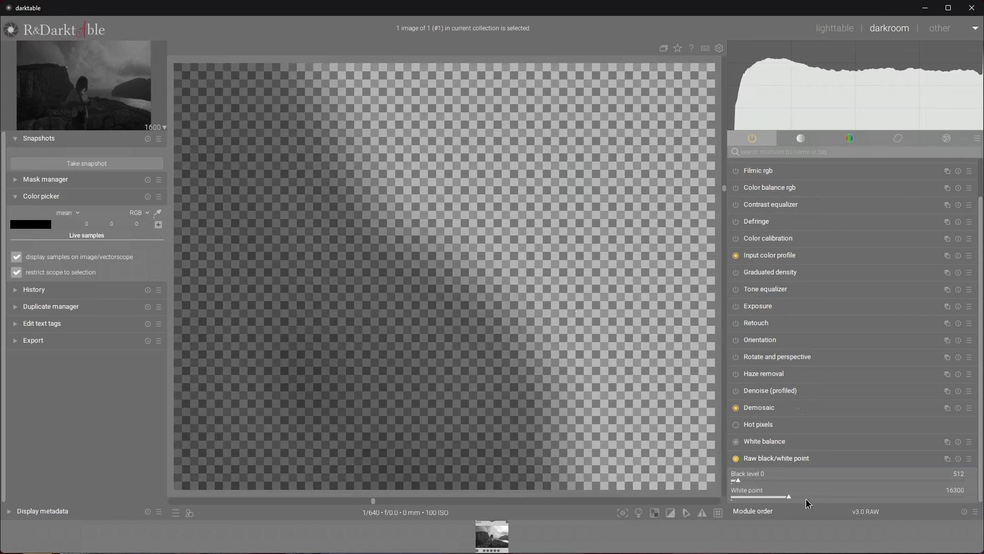
left_click(810, 409)
left_click(961, 413)
Switch demosaicing to photosite color (debug) to show the RGB photosite pattern, then reopen the method list.
left_click(944, 421)
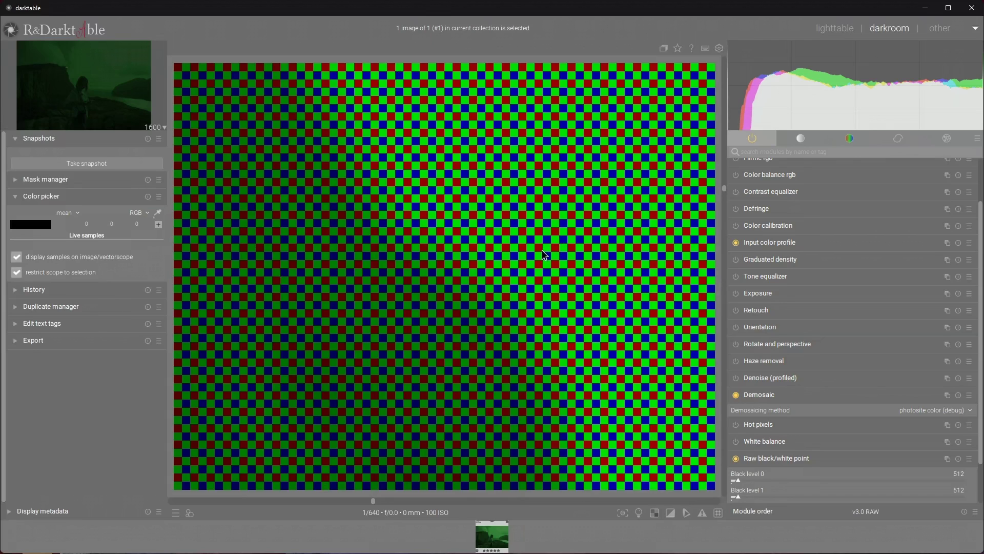
left_click(938, 409)
Set the demosaicing method to RCD.
scroll(922, 410, "up", 1)
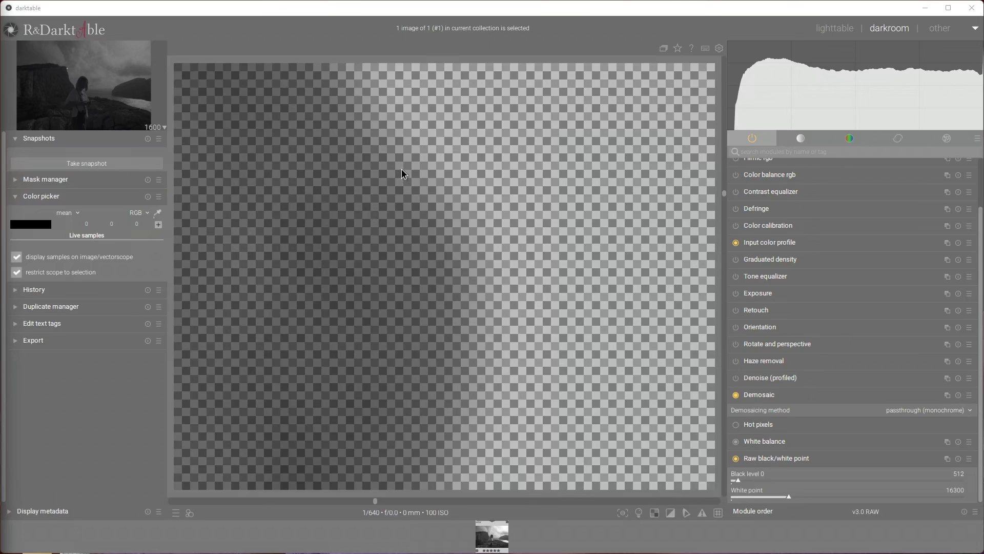
left_click(947, 392)
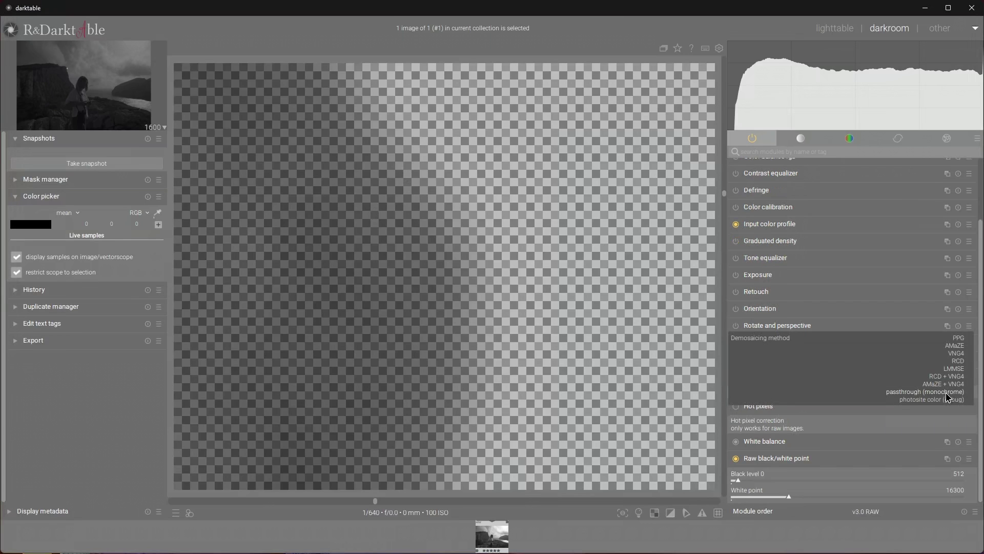
left_click(957, 361)
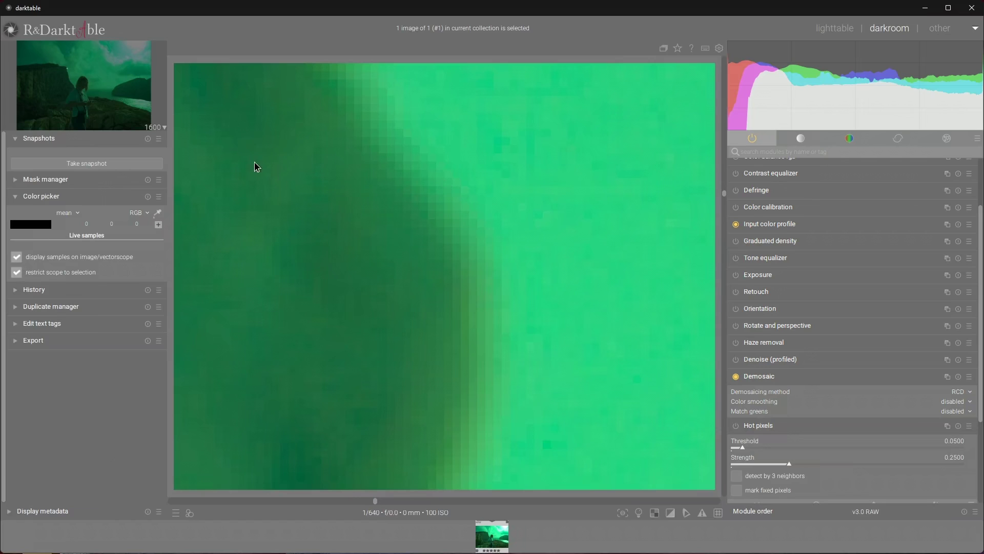
Zoom out until the whole green-tinted portrait fits the view, and fold away the demosaic settings.
scroll(405, 266, "down", 3)
scroll(405, 266, "down", 3)
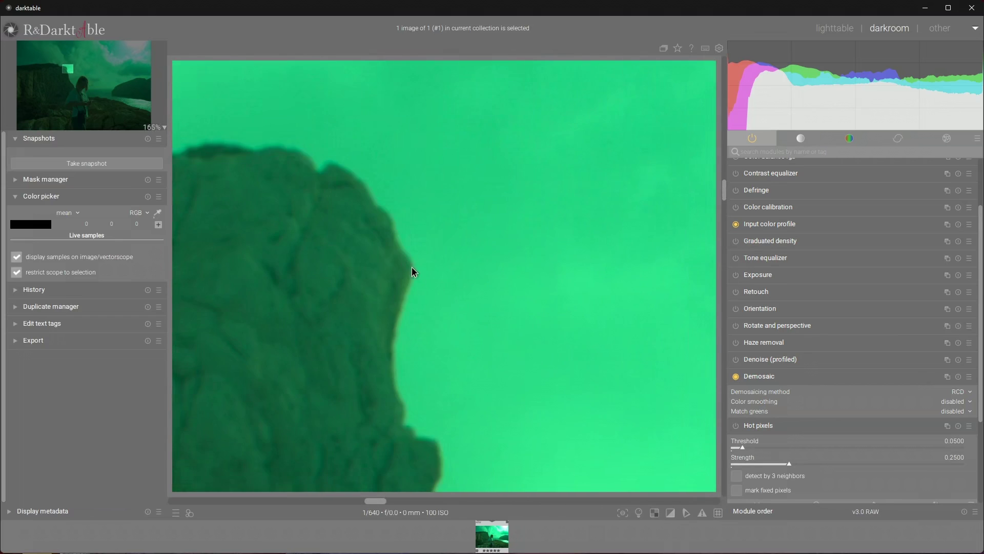
scroll(410, 354, "down", 3)
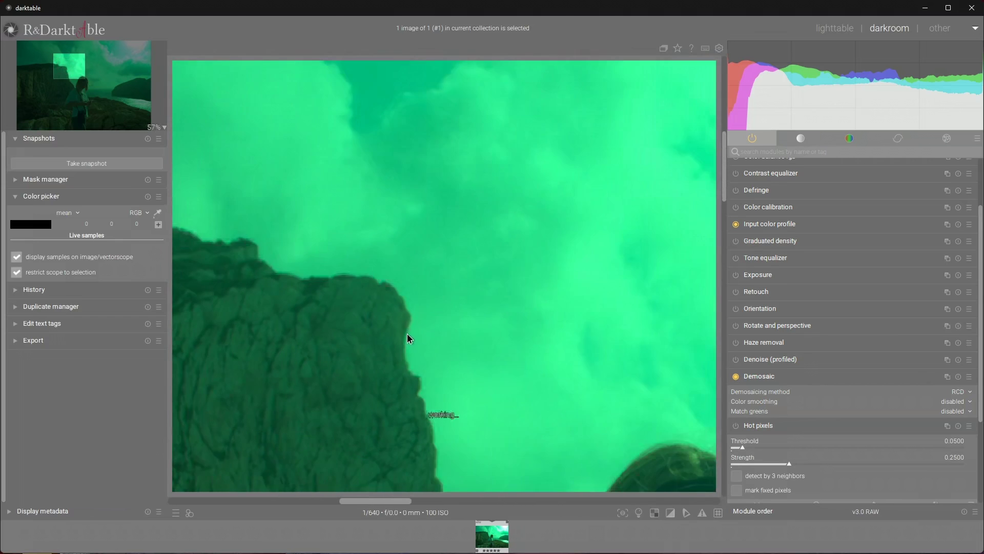
scroll(459, 318, "down", 2)
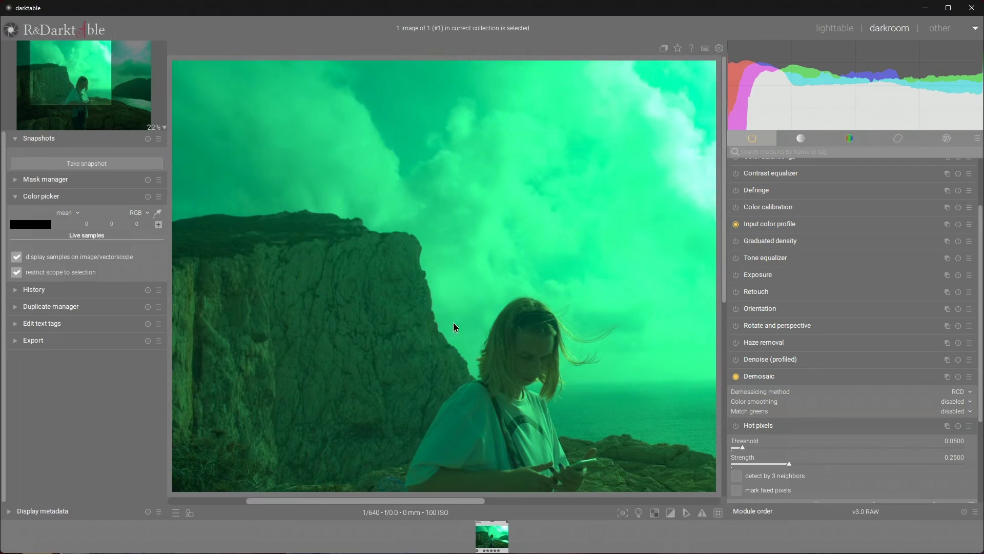
scroll(458, 273, "down", 1)
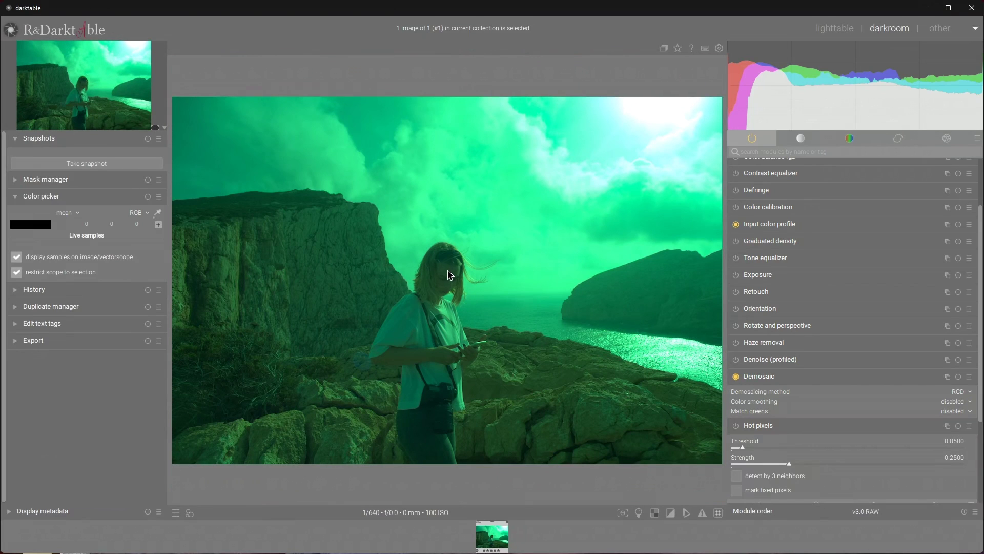
left_click(758, 425)
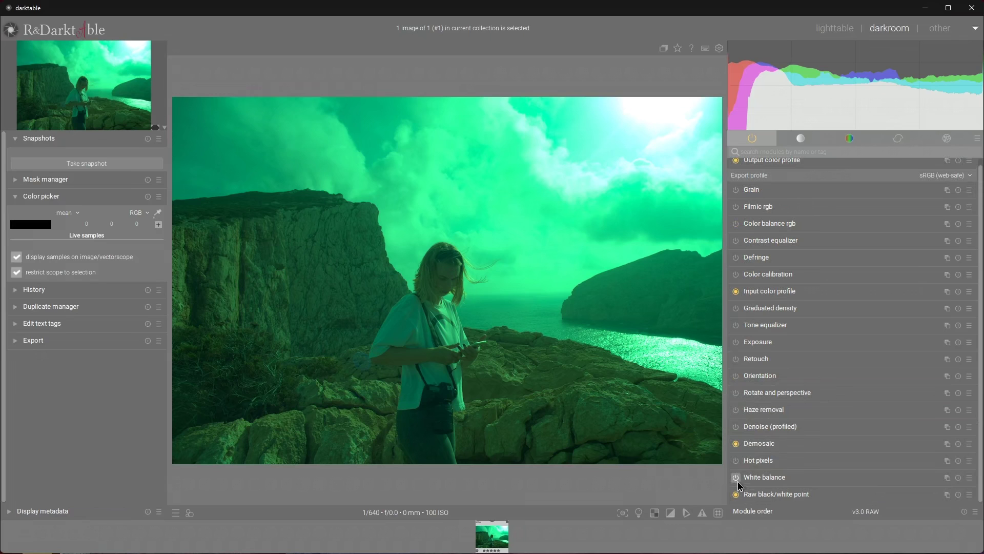
Re-enable white balance at 4287 K and lower its tint to 1.011 to remove the green cast.
left_click(736, 478)
left_click(763, 478)
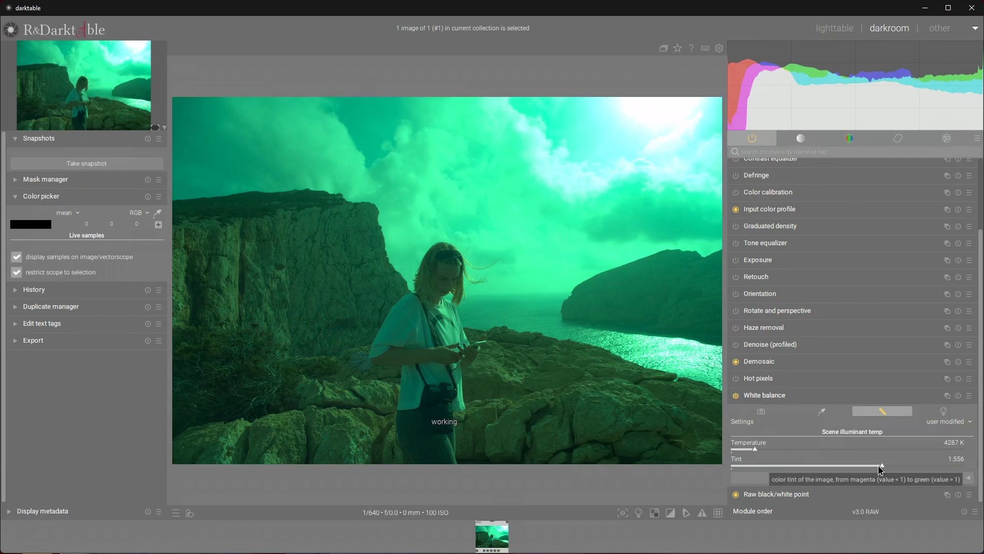
mouse_move(881, 466)
left_mouse_down()
mouse_move(815, 471)
mouse_move(824, 470)
left_mouse_up()
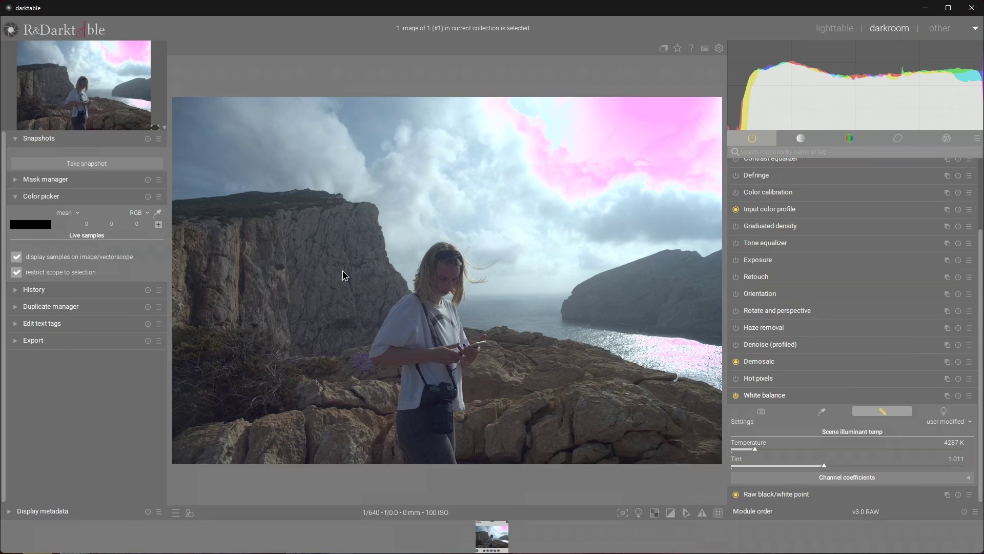
Inspect the input color profile, then reset white balance to camera reference at 6502 K.
left_click(780, 210)
left_click(958, 395)
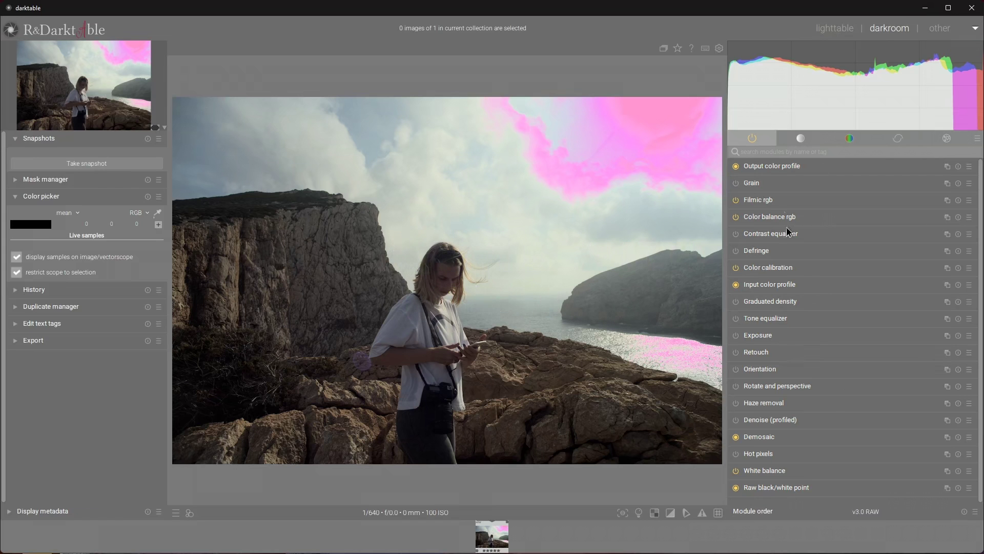
Expand the filmic rgb module to show its highlight reconstruction settings.
left_click(784, 200)
In filmic's Reconstruct tab, display the mask, then set threshold -0.78 EV and transition 3.81 EV.
left_click(786, 324)
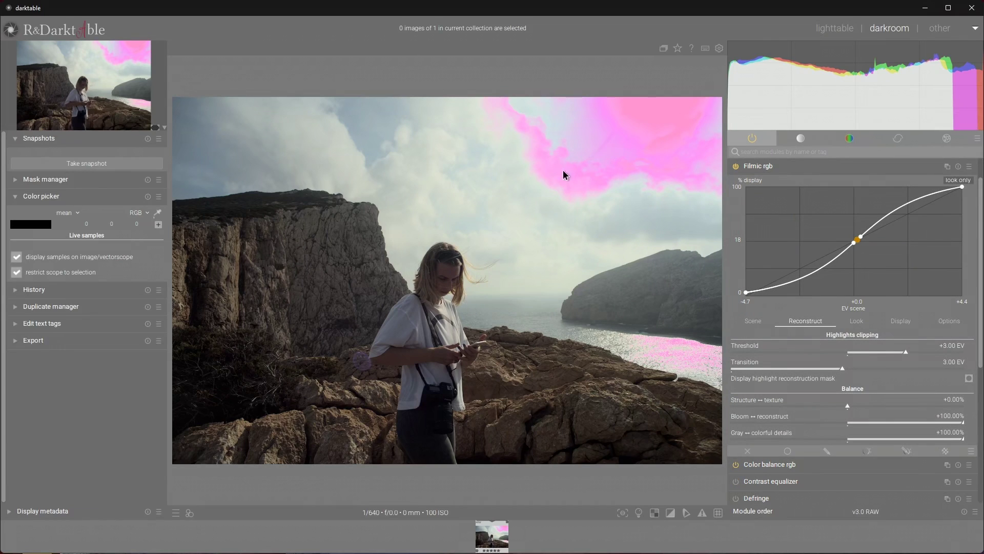
left_click(968, 378)
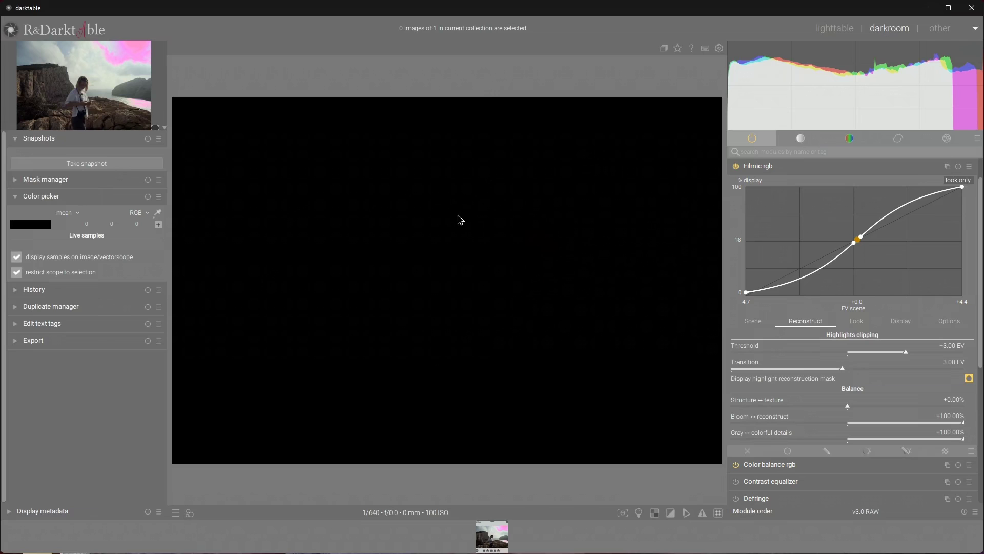
scroll(905, 357, "down", 1)
scroll(876, 357, "down", 1)
scroll(866, 359, "down", 5)
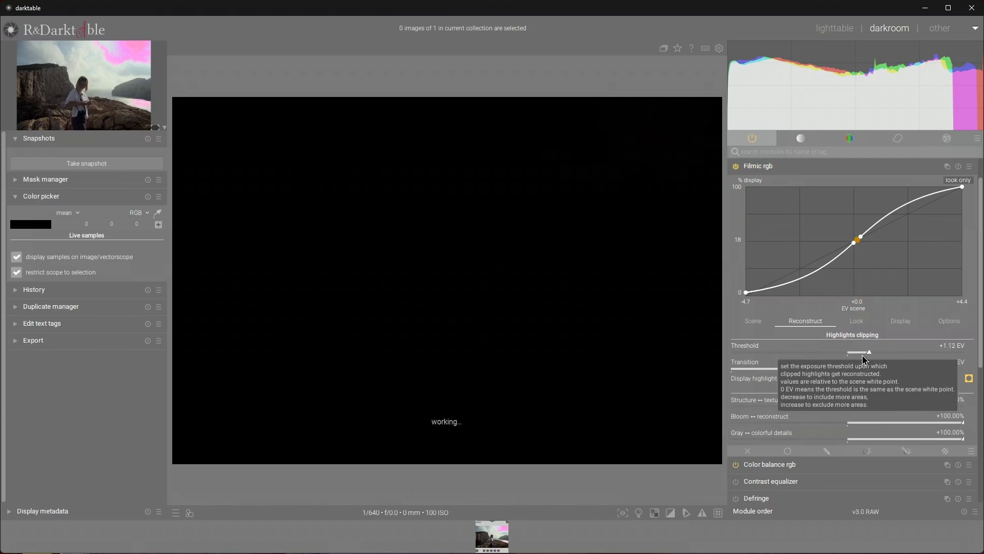
scroll(864, 359, "down", 7)
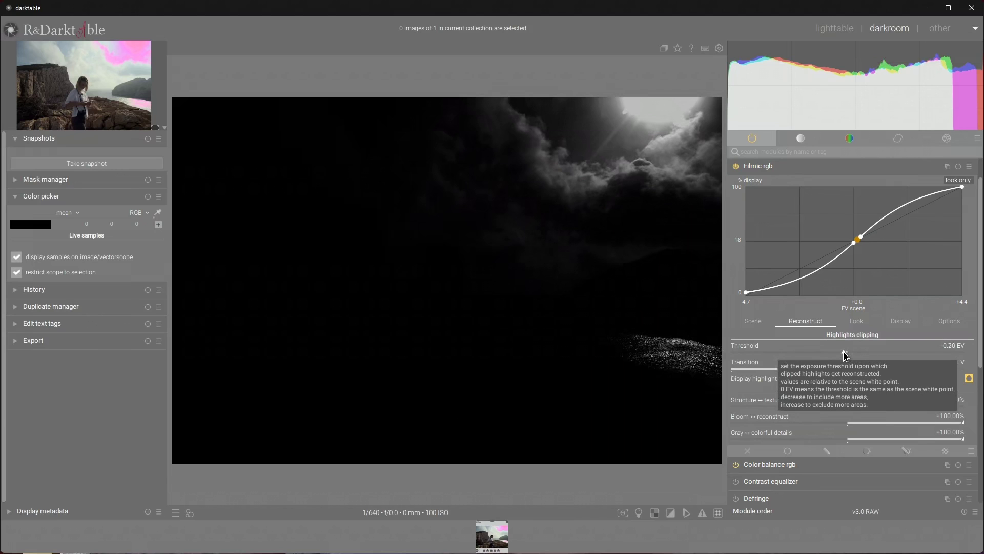
scroll(839, 355, "down", 4)
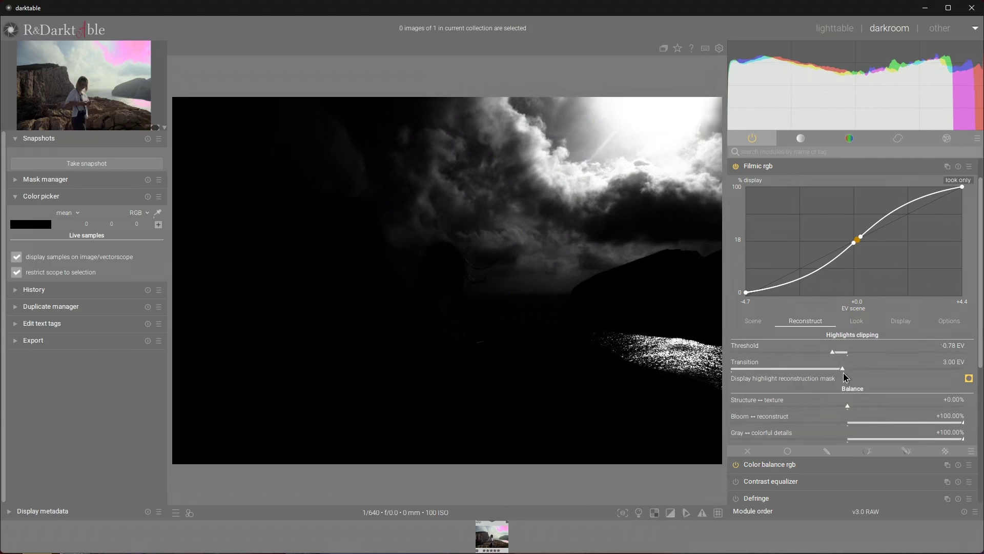
left_click(870, 369)
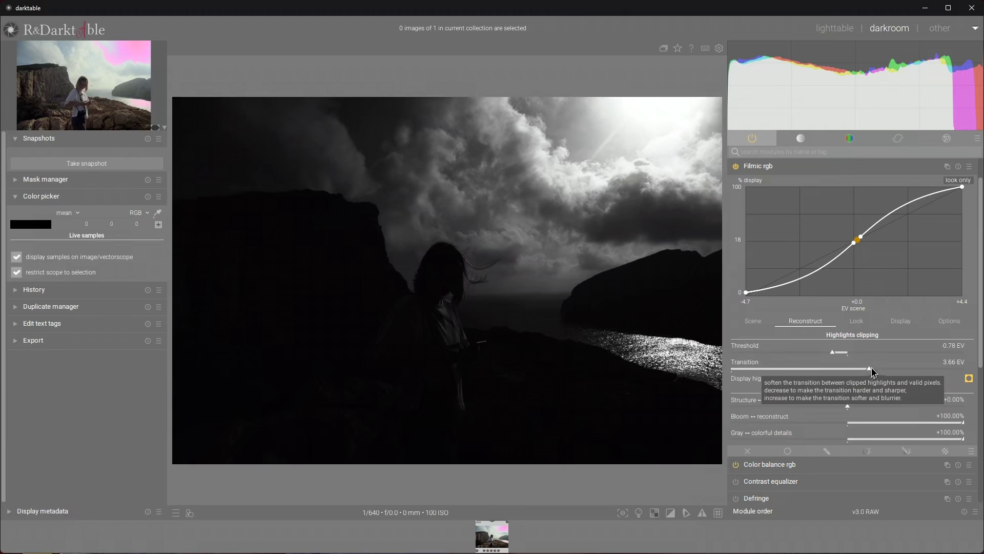
mouse_move(871, 370)
left_mouse_down()
mouse_move(889, 367)
mouse_move(875, 366)
left_mouse_up()
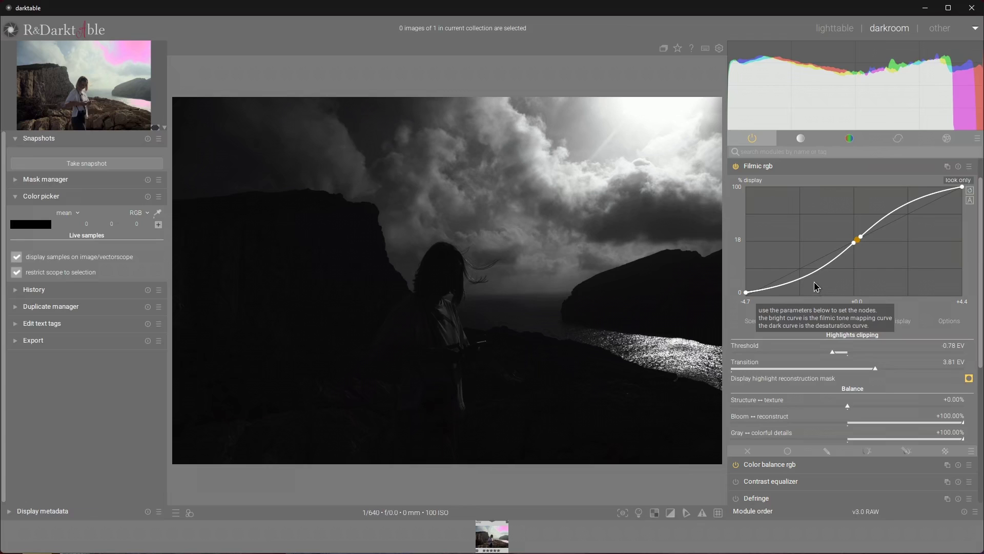
Hide the reconstruction mask and drag gray ↔ colorful details fully left to -100%.
left_click(969, 378)
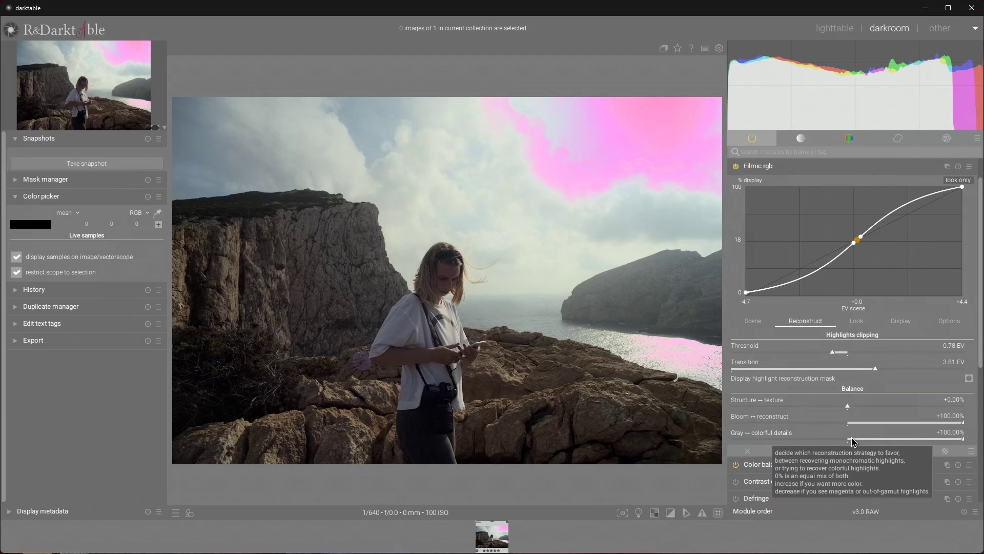
left_click_drag(853, 442, 727, 437)
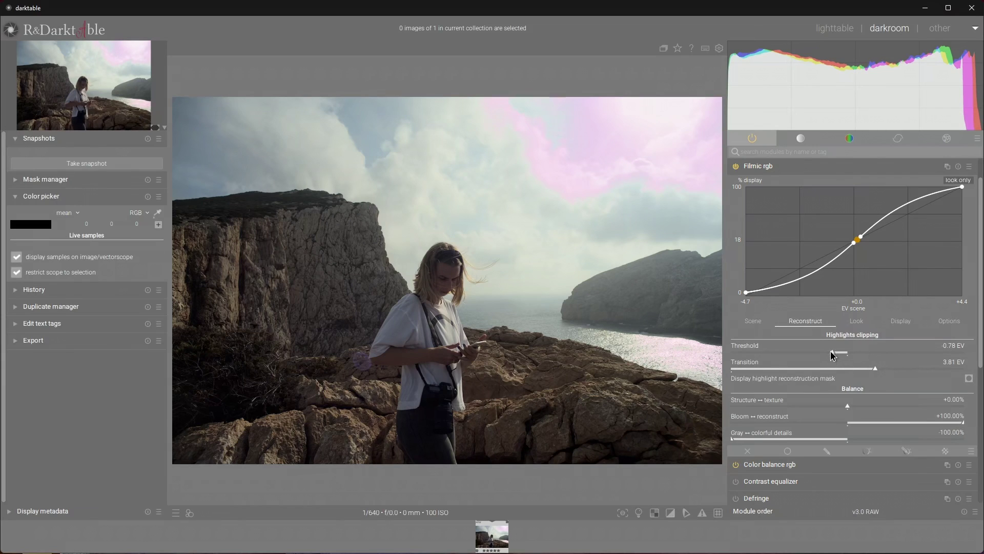
Drop filmic's threshold to -1.44 EV and bloom ↔ reconstruct to 57.80%, then view Scene settings.
scroll(832, 354, "down", 4)
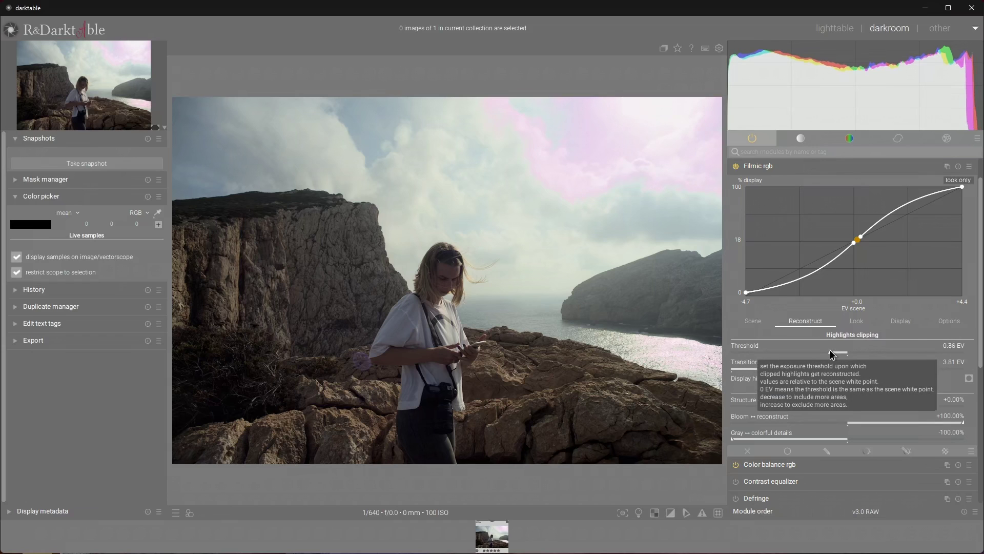
left_click_drag(832, 354, 821, 352)
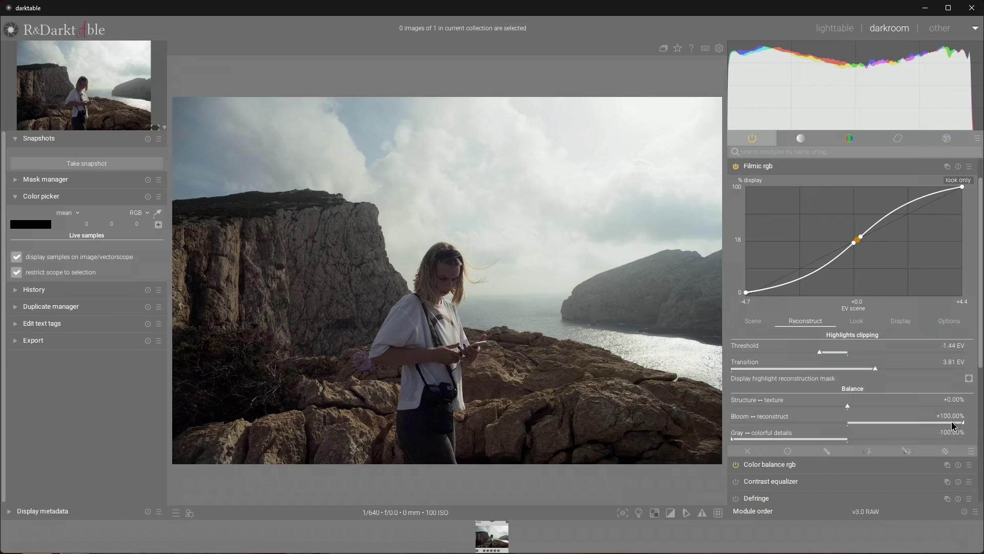
left_click_drag(953, 426, 917, 426)
left_click(931, 426)
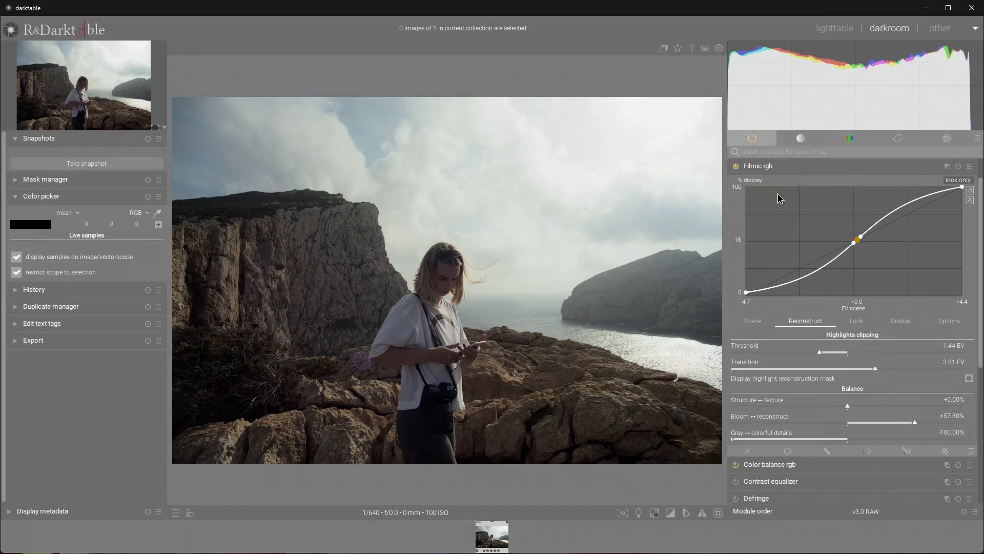
left_click(754, 321)
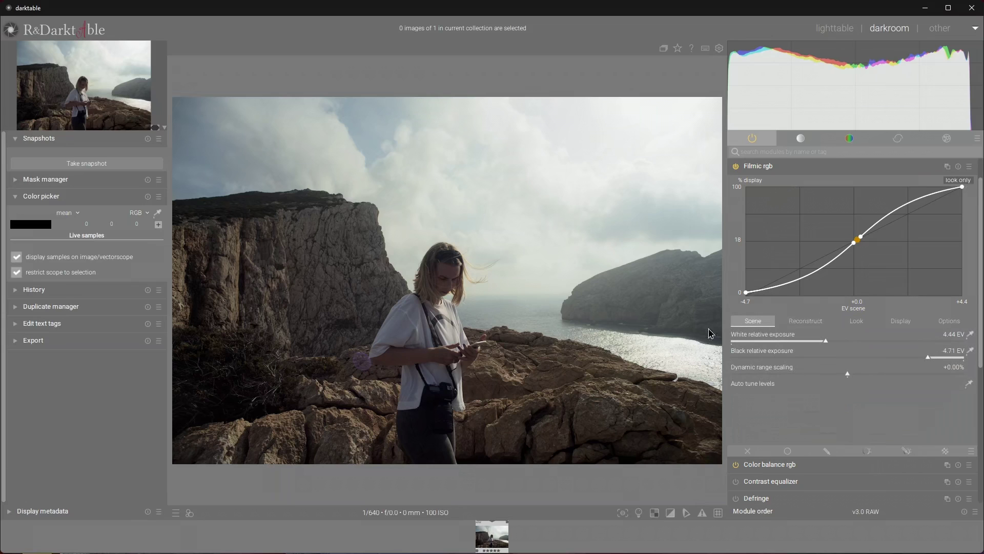
Set white relative exposure to 4.76 EV and threshold to -1.81 EV, comparing in color assessment mode.
left_click_drag(823, 340, 832, 343)
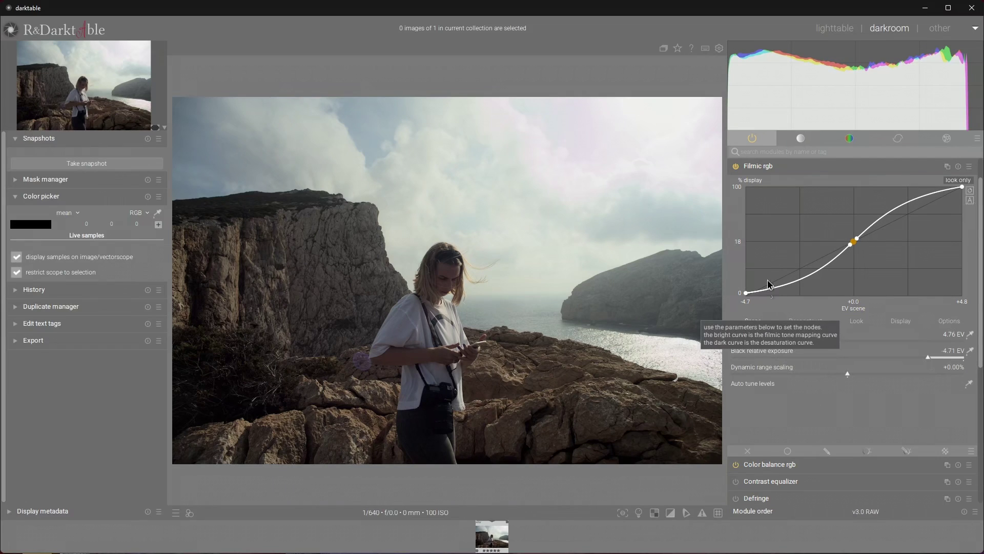
left_click(792, 321)
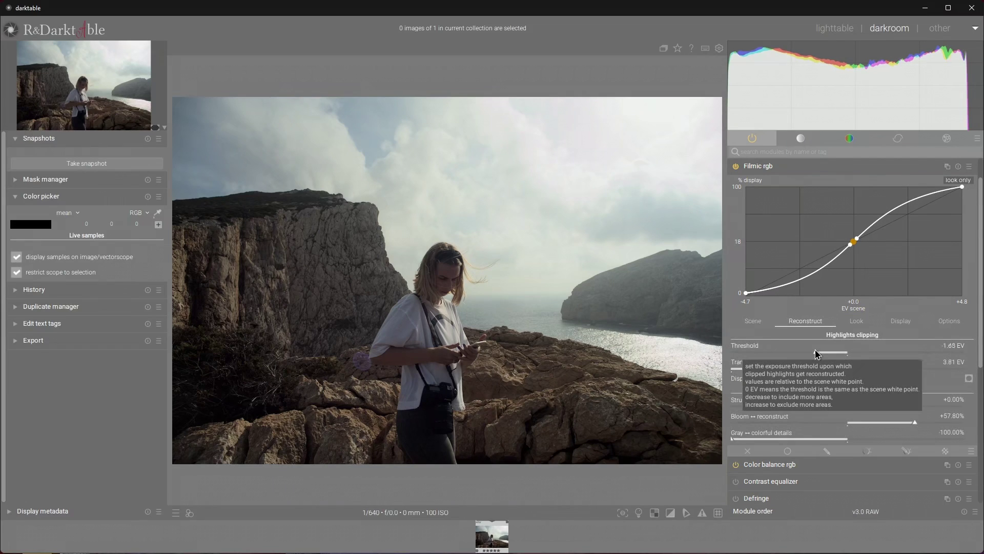
left_click_drag(816, 354, 812, 353)
left_click(638, 512)
left_click(639, 512)
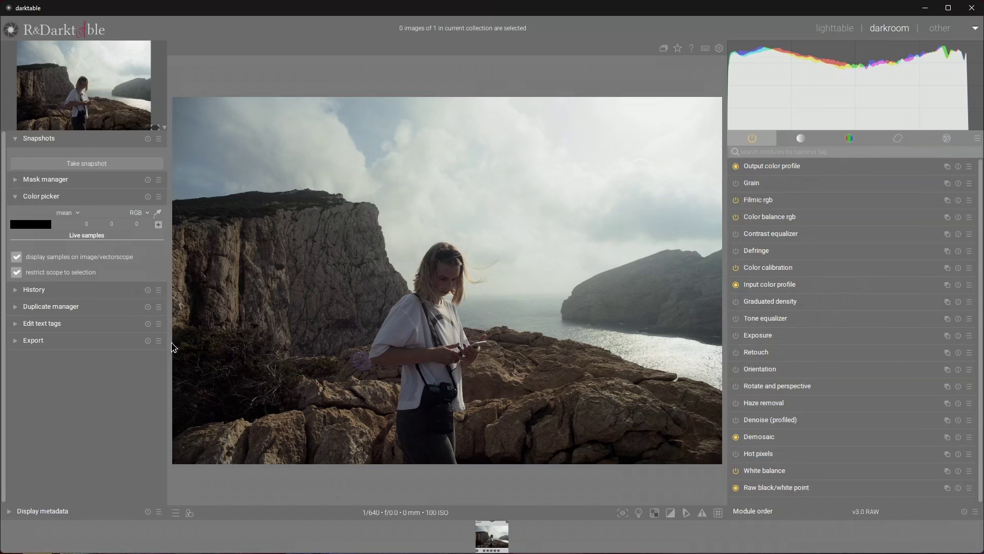
Switch off filmic rgb, color balance rgb and color calibration.
left_click(737, 199)
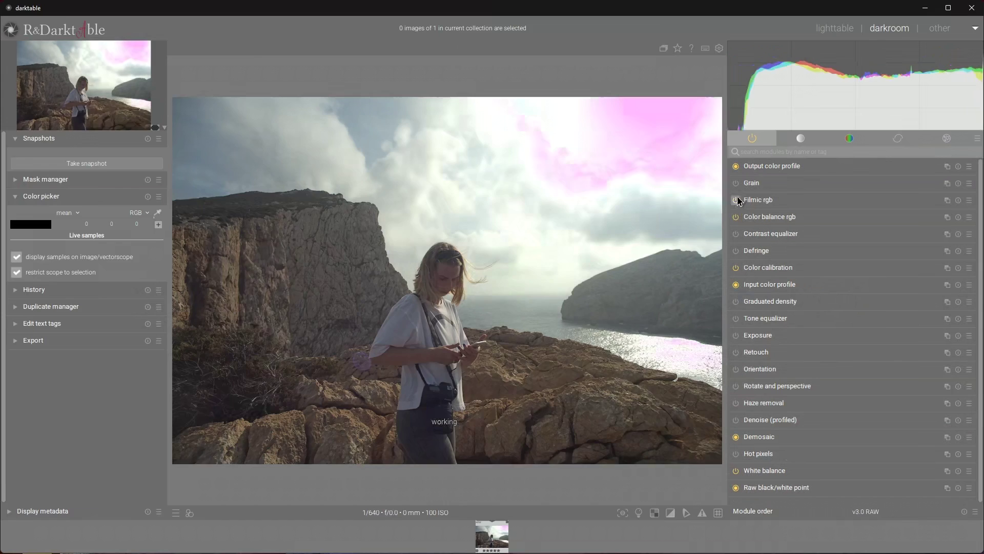
left_click(736, 218)
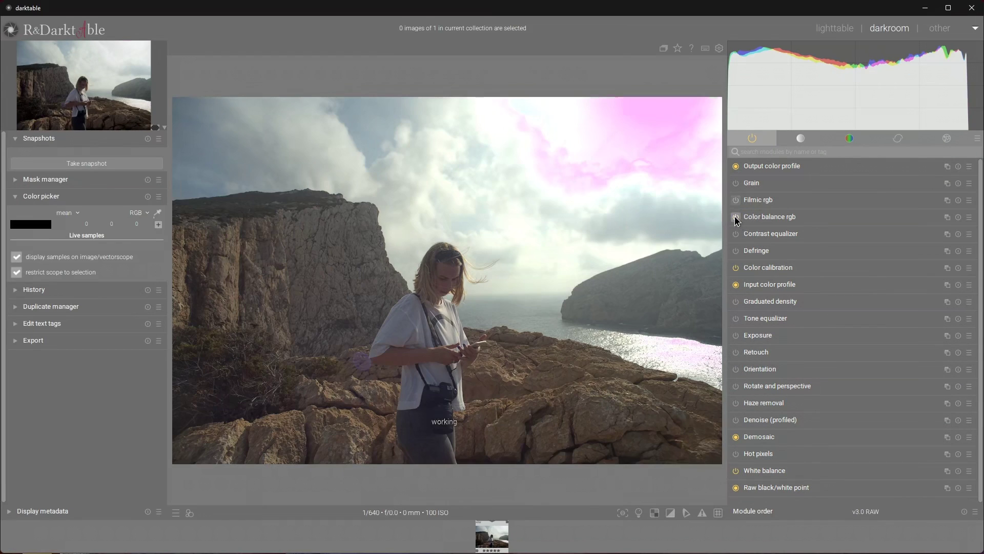
left_click(736, 268)
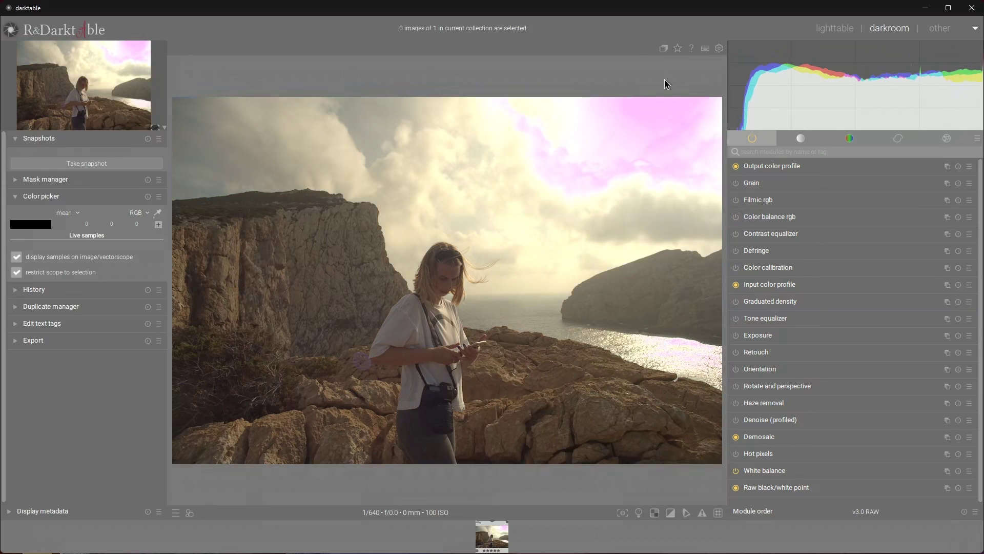
Search 'highlight r', enable highlight reconstruction, clear the search and expand its settings.
key("ctrl+f")
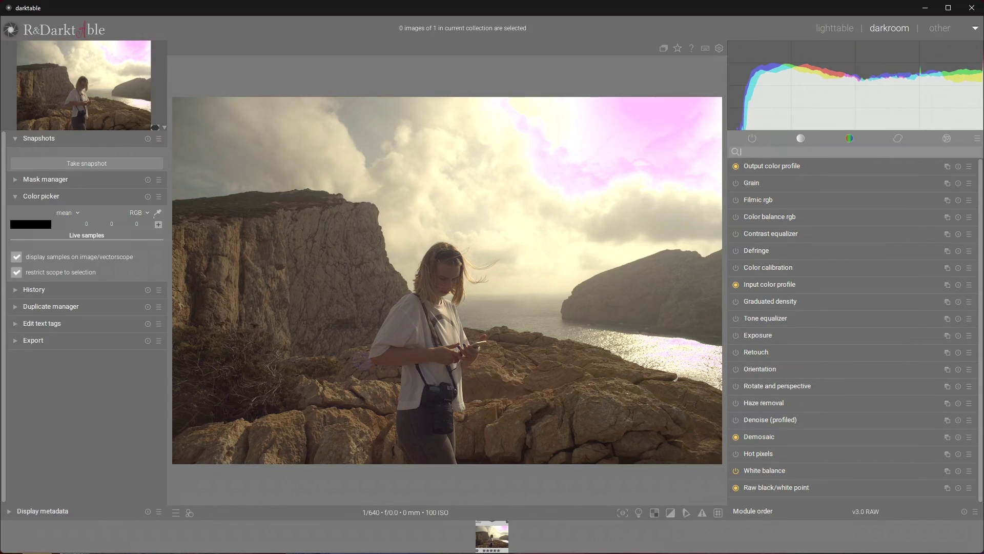
type("highlight reco")
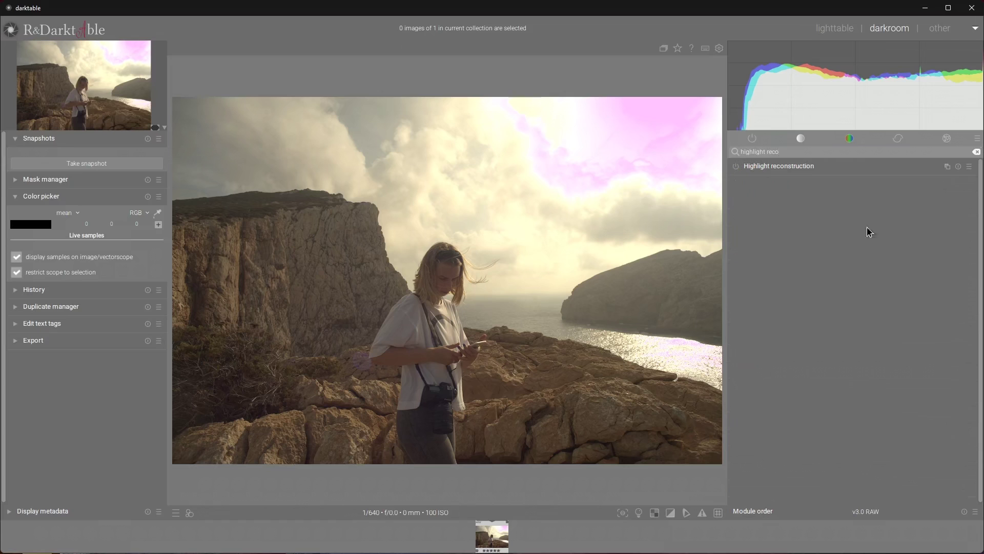
left_click(736, 168)
left_click(976, 152)
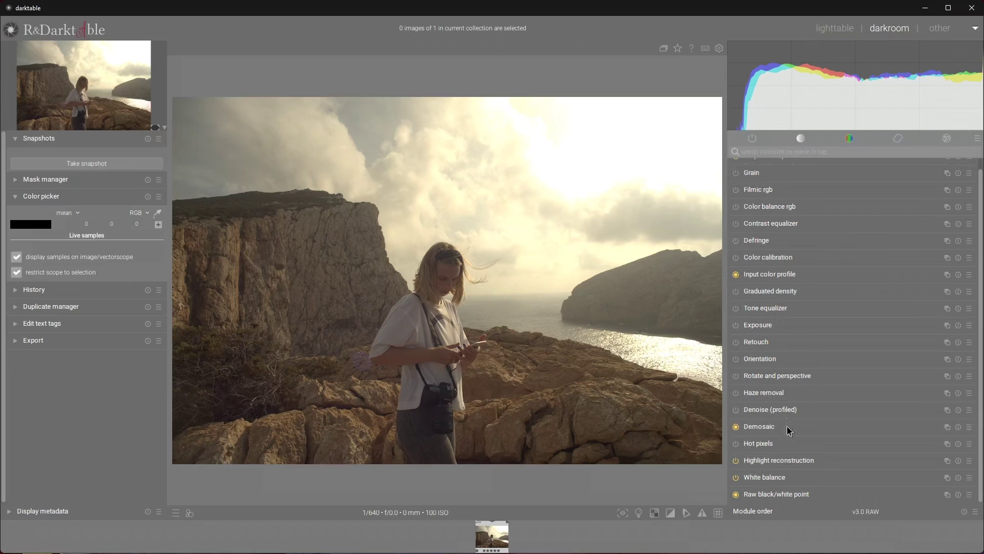
left_click(792, 460)
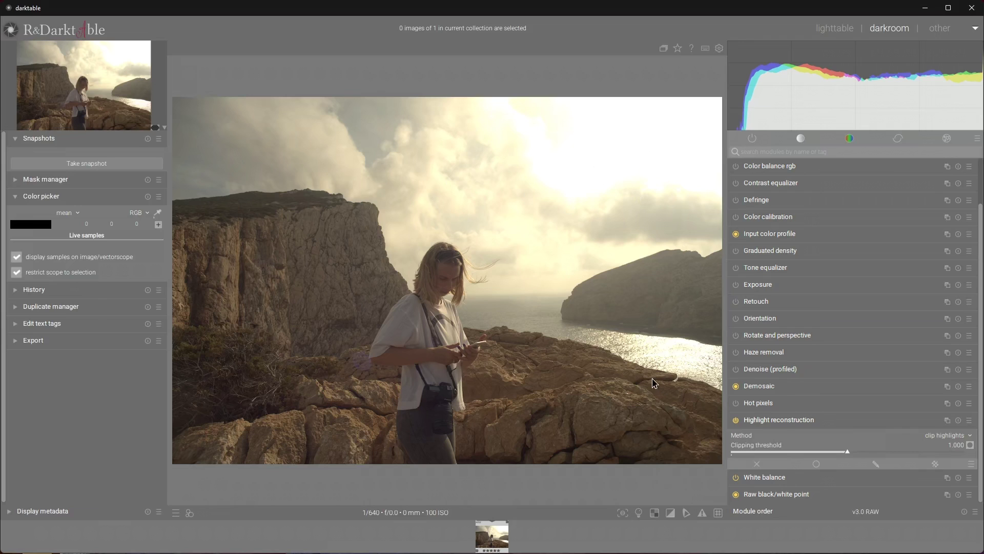
Toggle the clipping indicator to see overexposed sky and sea, then set exposure to -0.246 EV.
left_click(654, 513)
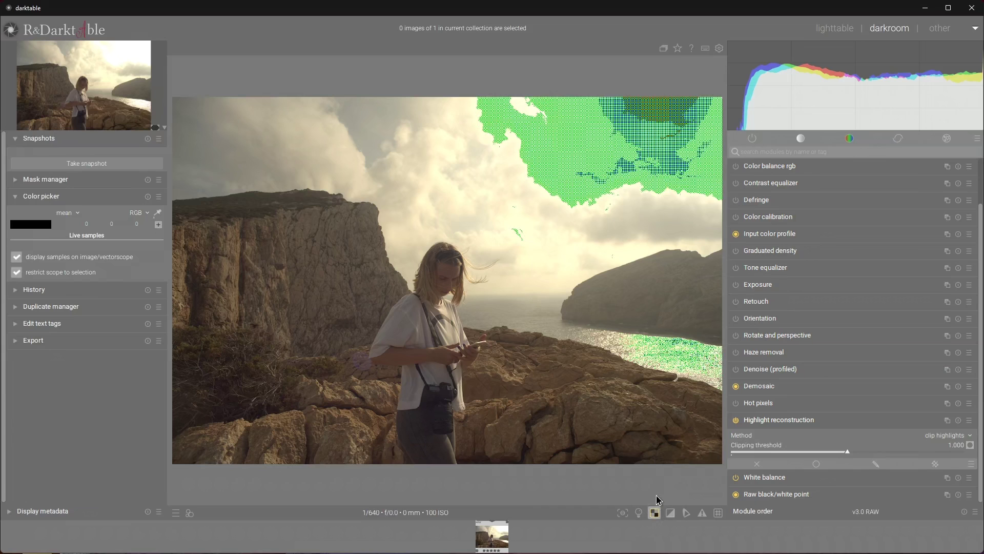
left_click(655, 513)
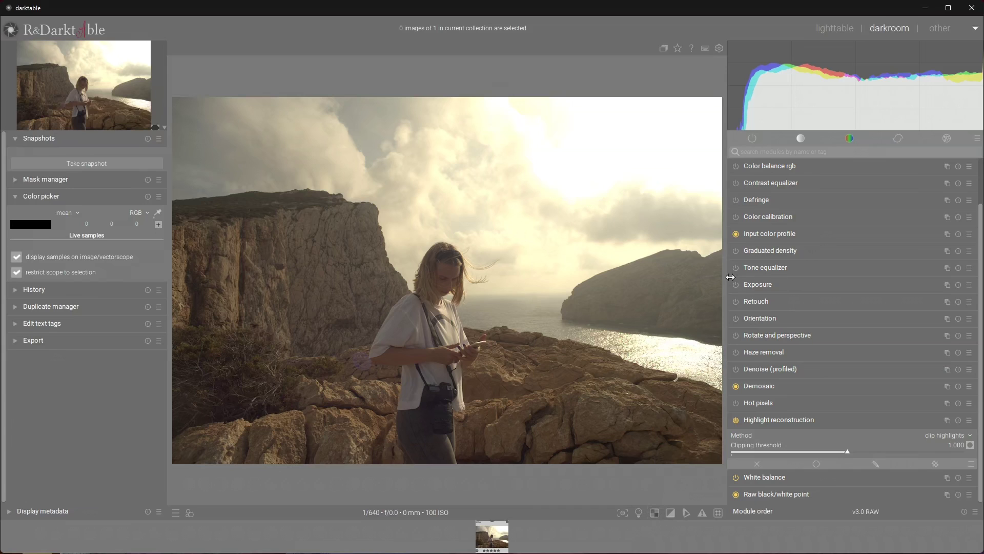
left_click(762, 285)
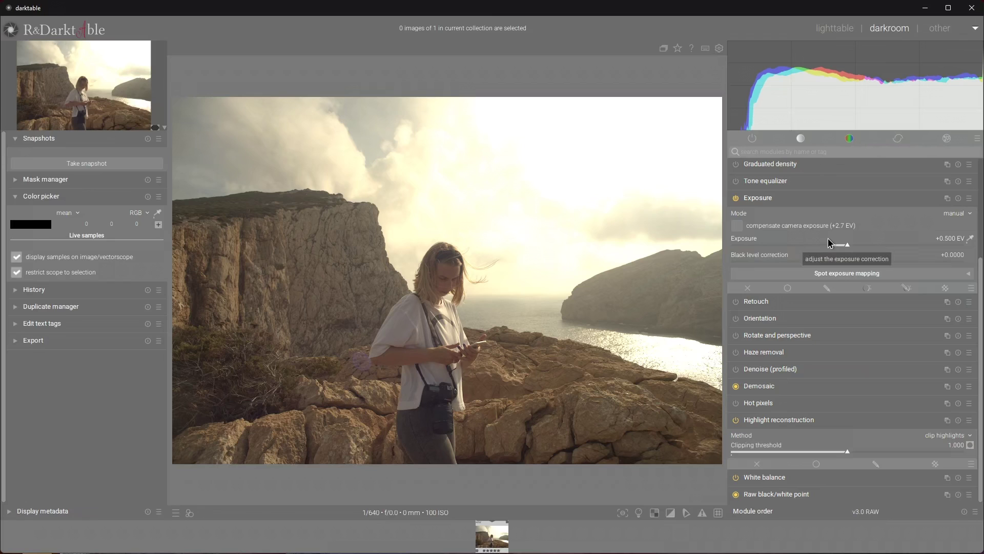
left_click(804, 247)
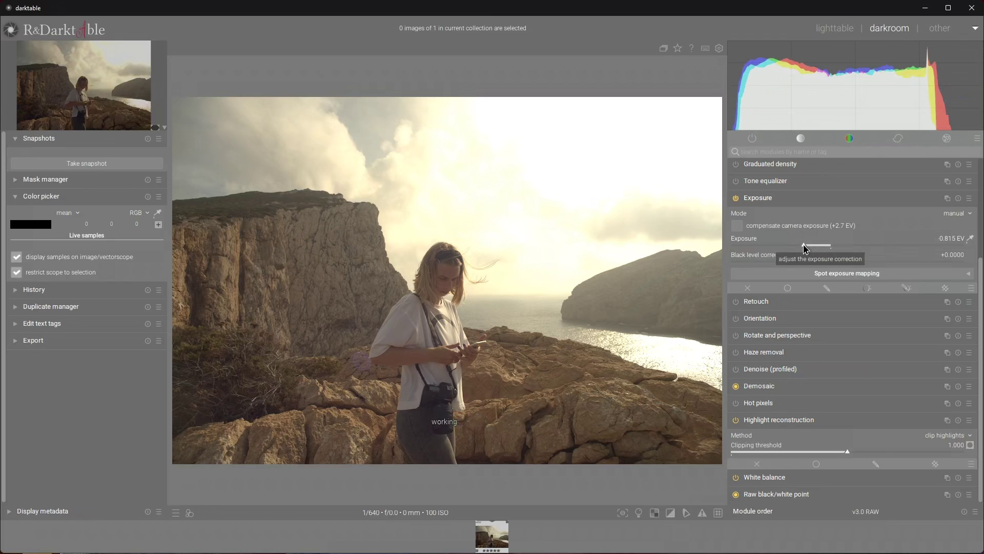
left_click(774, 248)
left_click(825, 246)
left_click(946, 436)
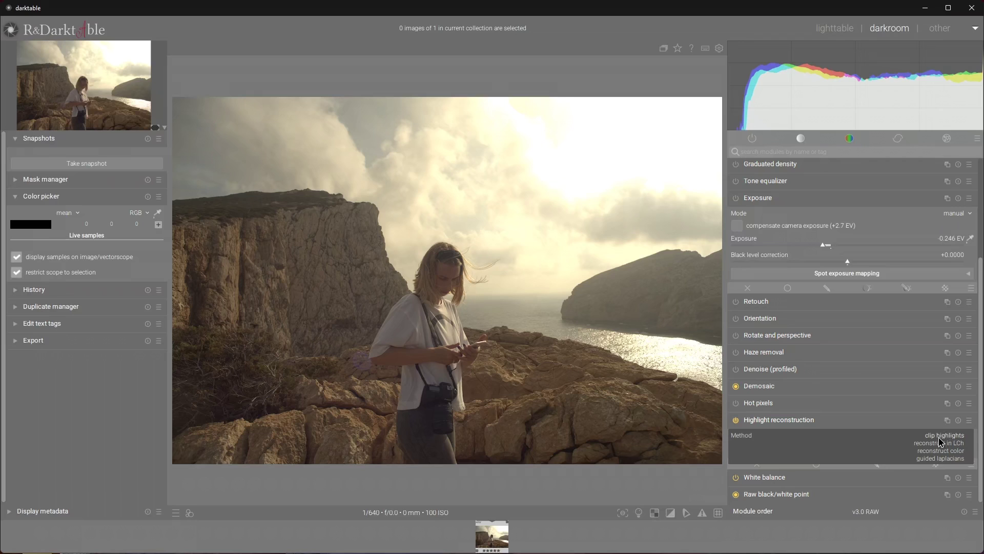
Try reconstruct in LCh, enable exposure at -1.031 EV, then switch method to reconstruct color.
left_click(941, 443)
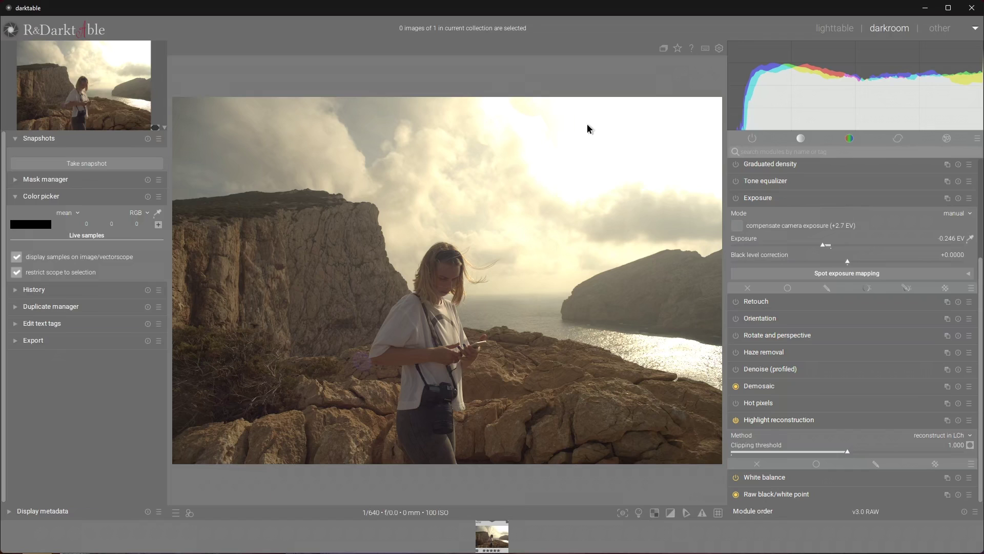
left_click(736, 198)
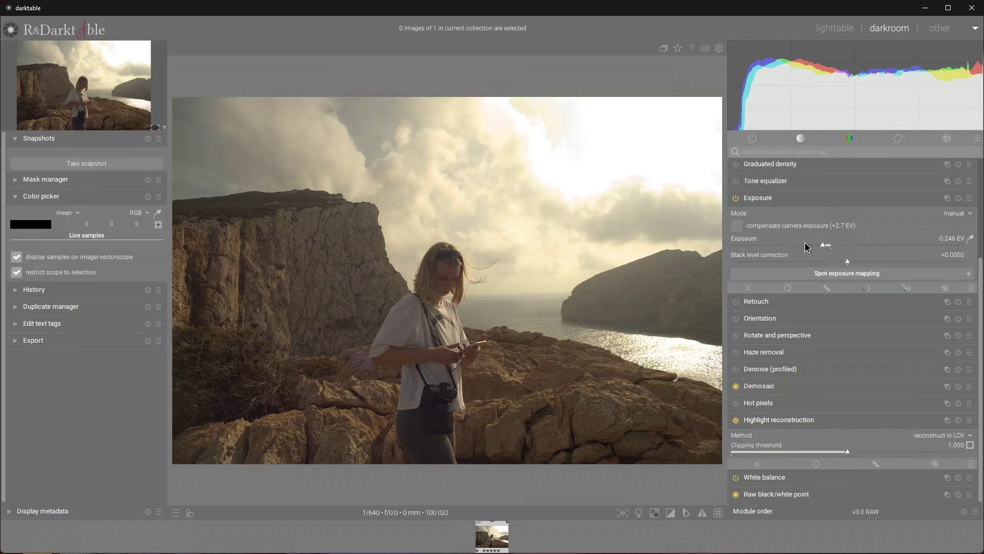
left_click_drag(806, 247, 797, 246)
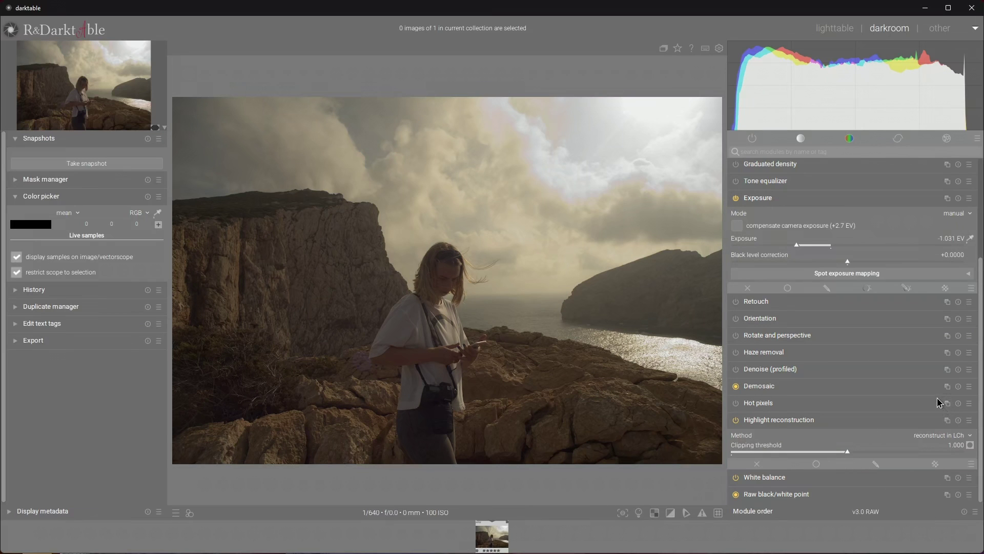
left_click(927, 436)
left_click(930, 444)
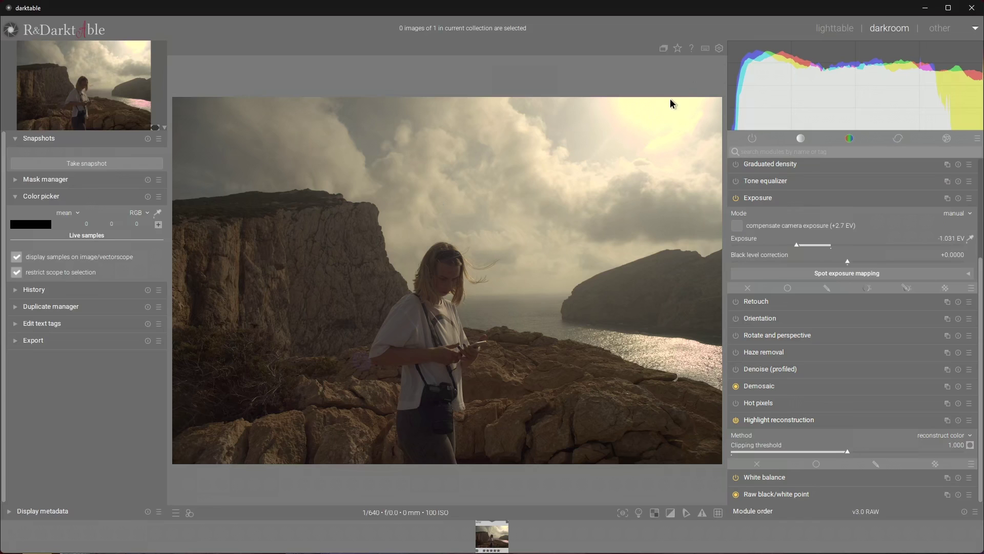
Switch highlight reconstruction to guided laplacians, then undo to revert to the earlier edit.
left_click(951, 434)
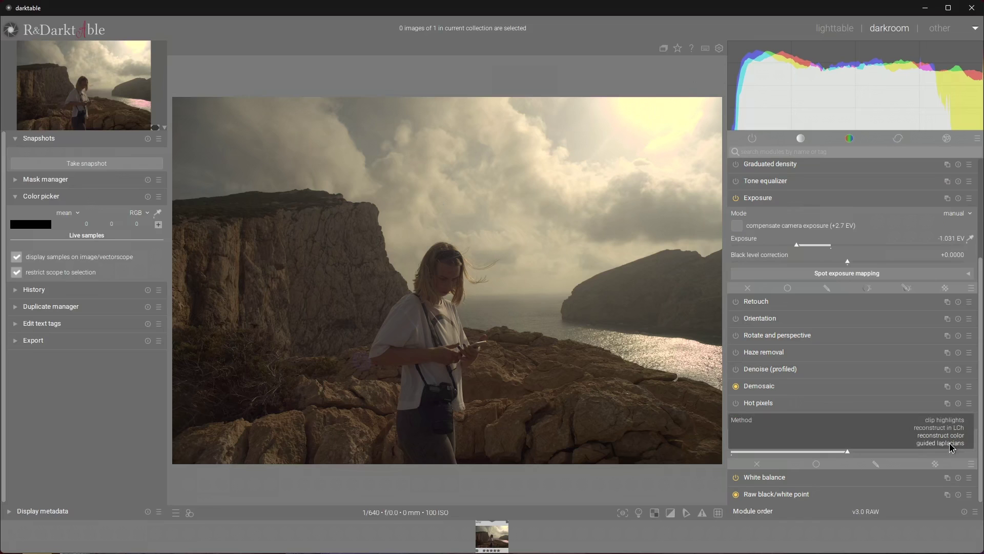
left_click(949, 443)
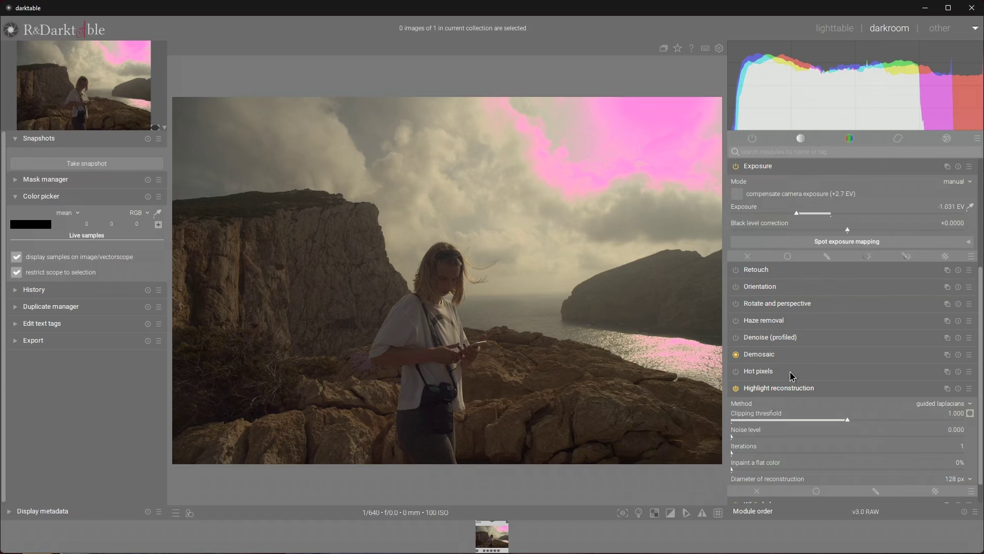
key("ctrl+z")
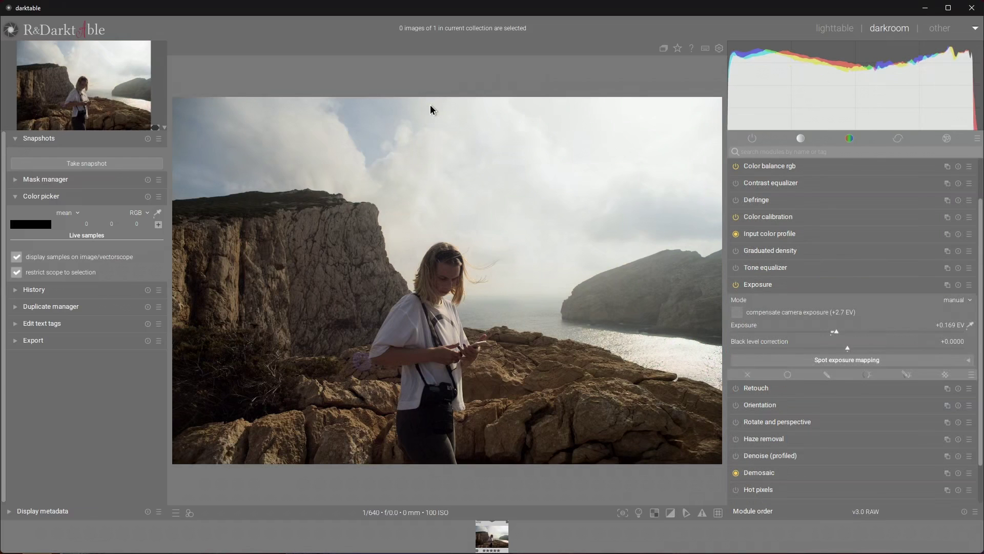